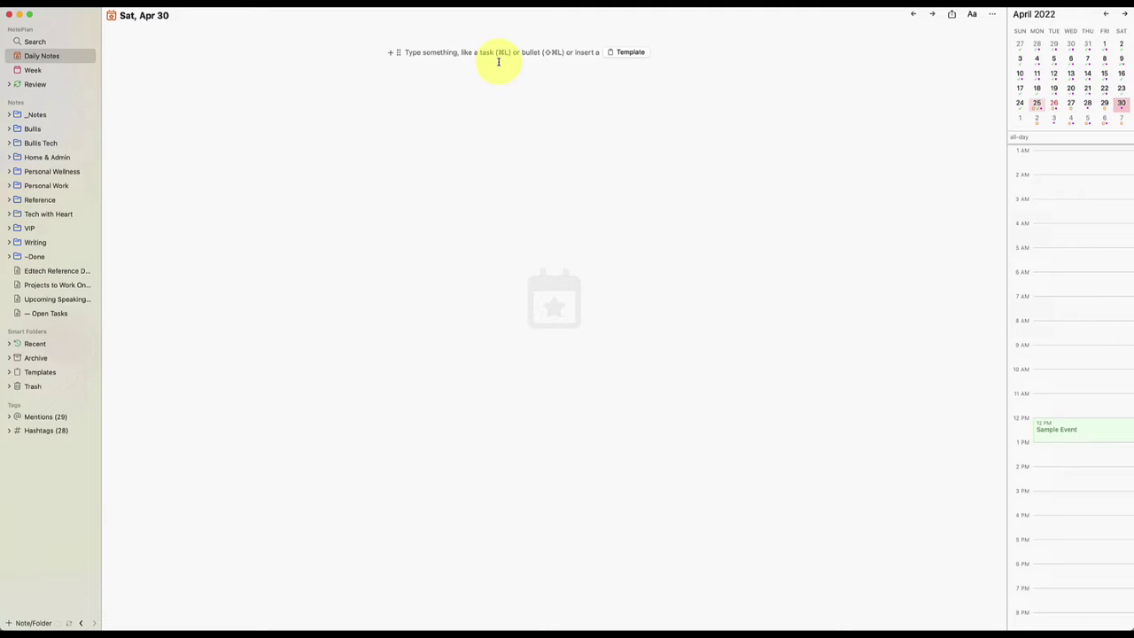
# Step: Dismiss the template list and open Daily Note (Simple) from Smart Folders > Templates
pyautogui.click(634, 53)
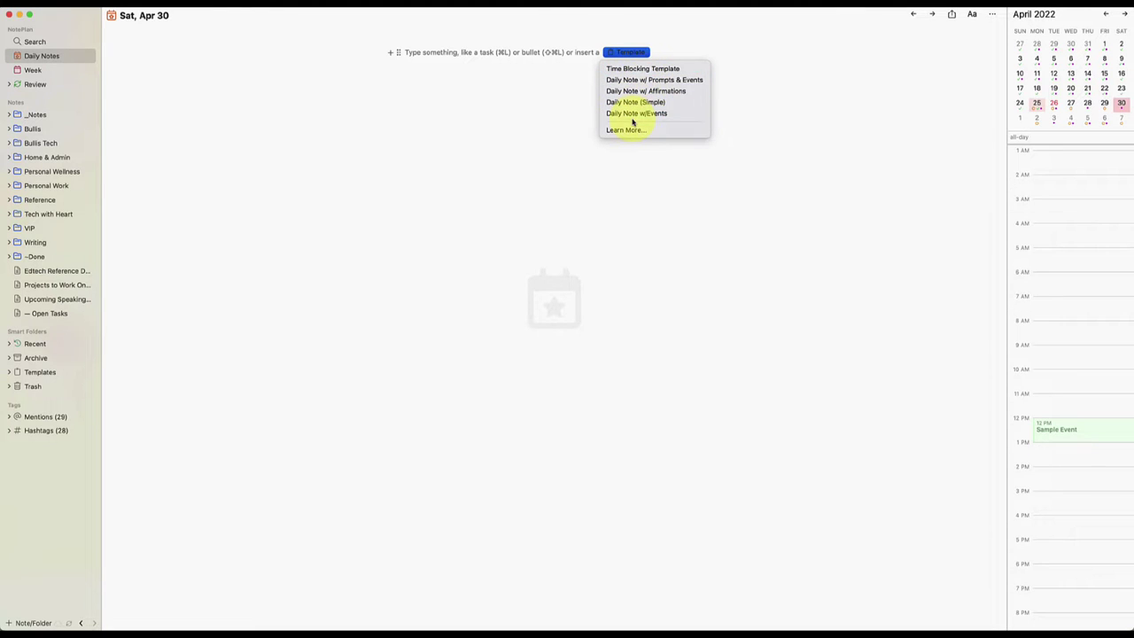
pyautogui.click(632, 53)
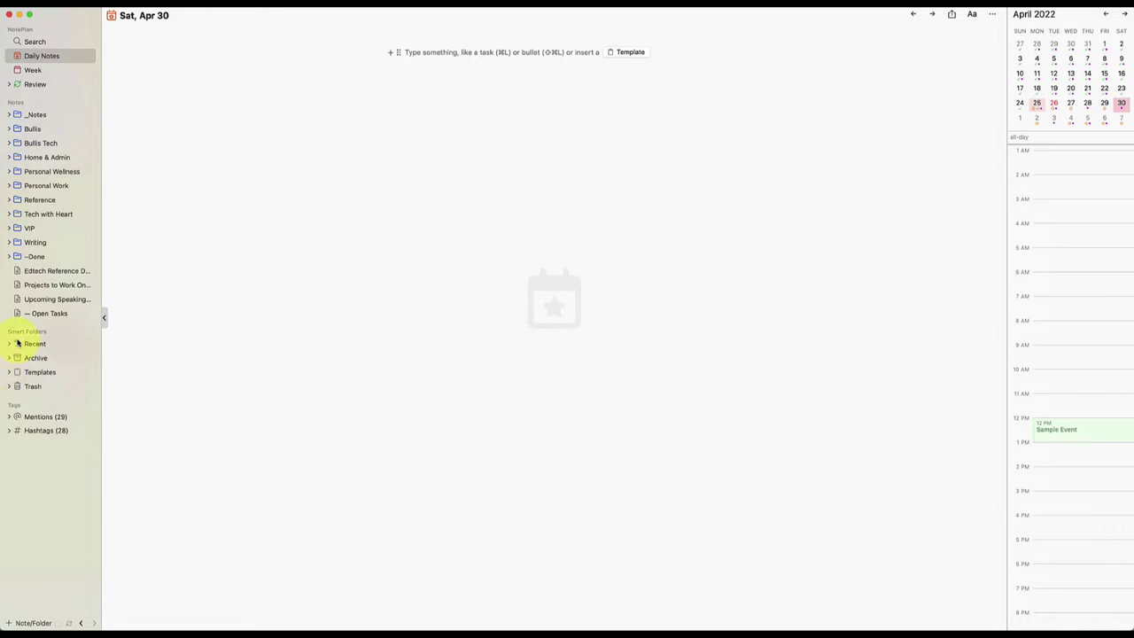
pyautogui.click(9, 372)
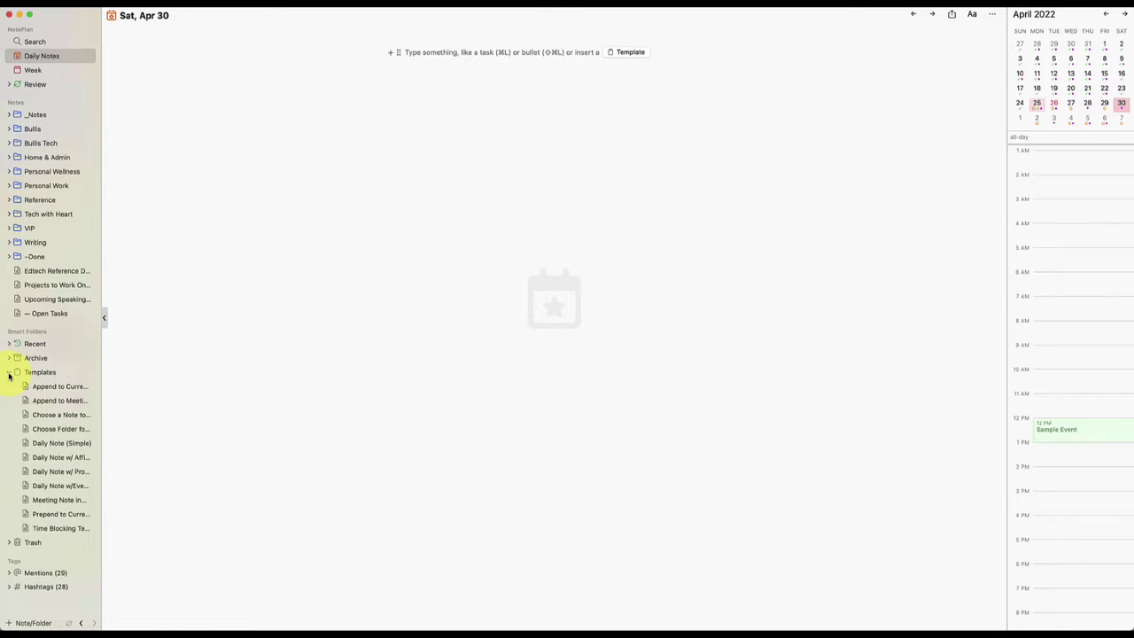
pyautogui.click(70, 444)
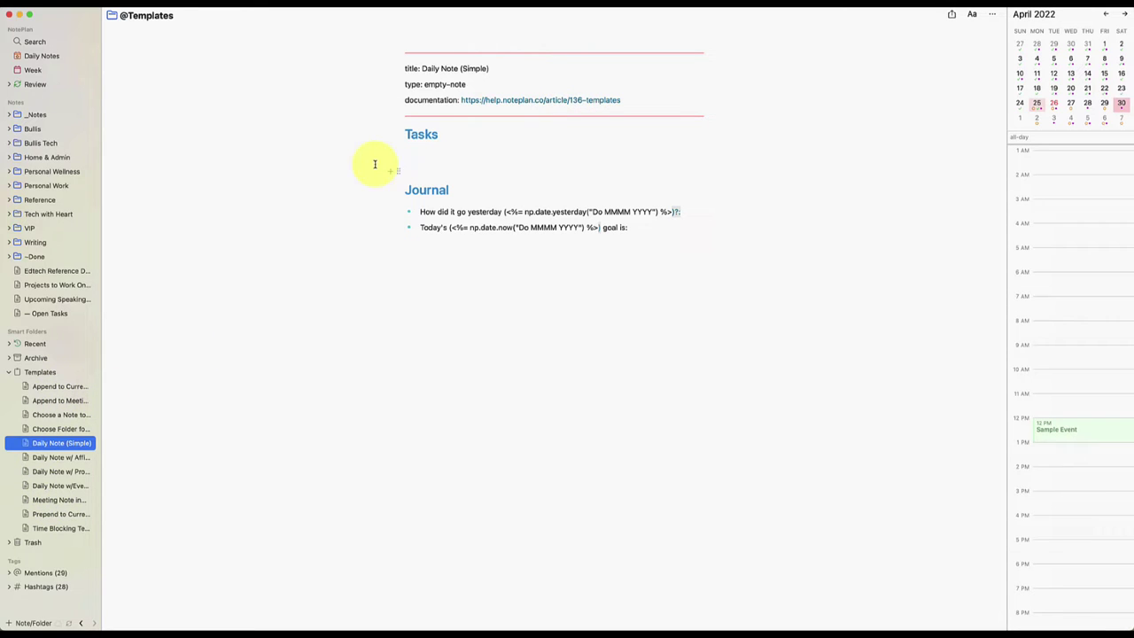
# Step: Open the Append to Current Note meeting-note template and show the 12 PM Sample Event's details
pyautogui.moveTo(481, 83); pyautogui.dragTo(397, 83)
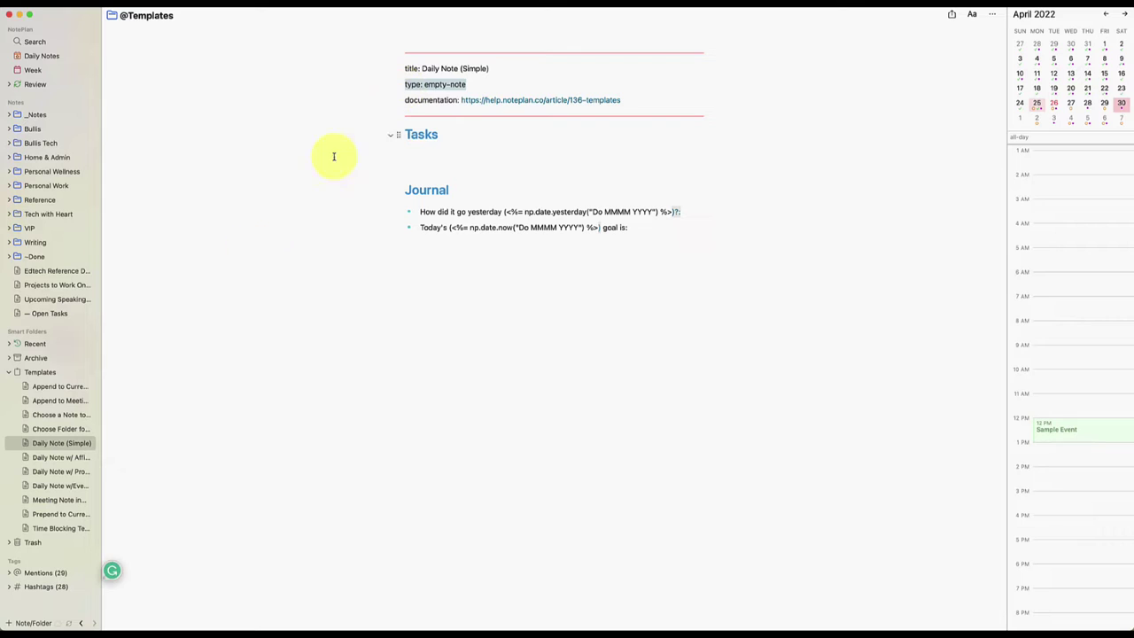
pyautogui.click(49, 387)
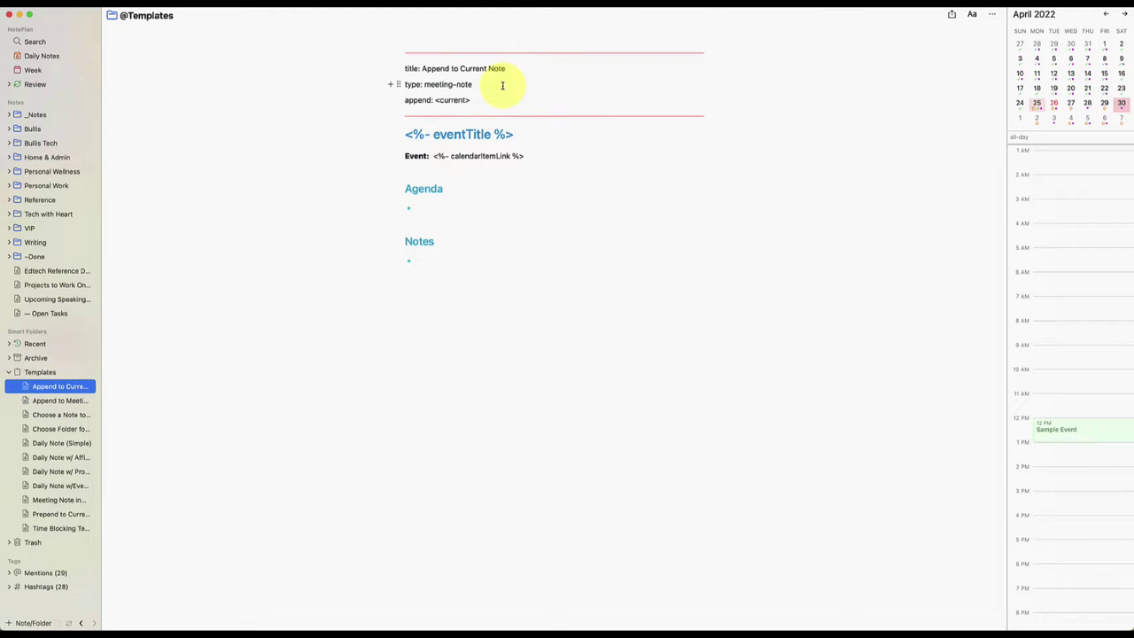
pyautogui.moveTo(502, 85); pyautogui.dragTo(403, 85)
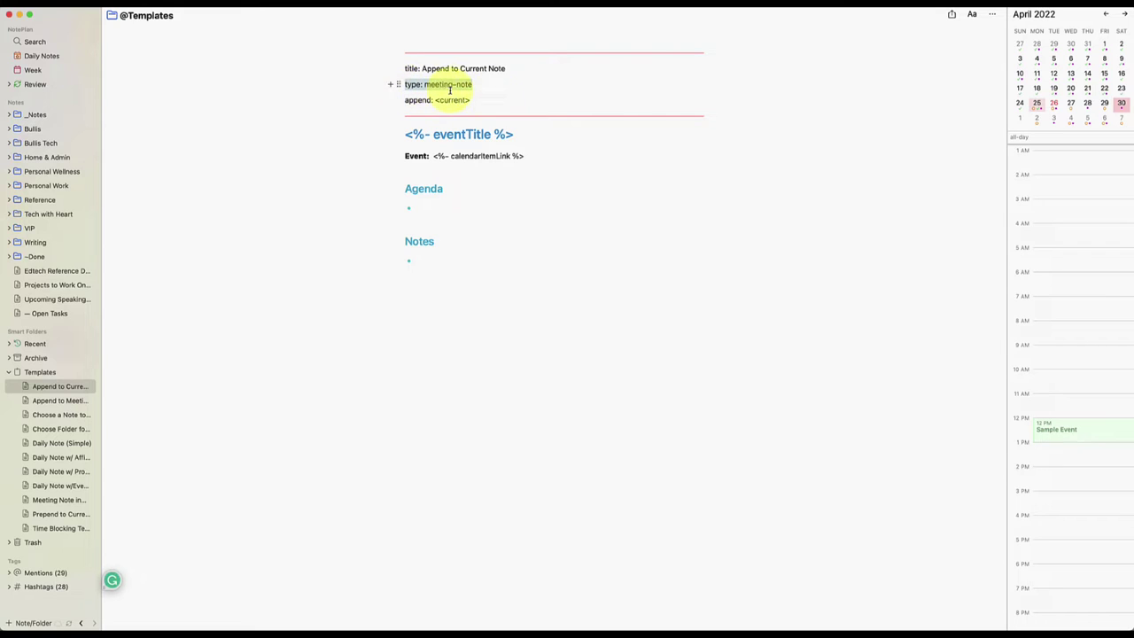
pyautogui.doubleClick(1064, 434)
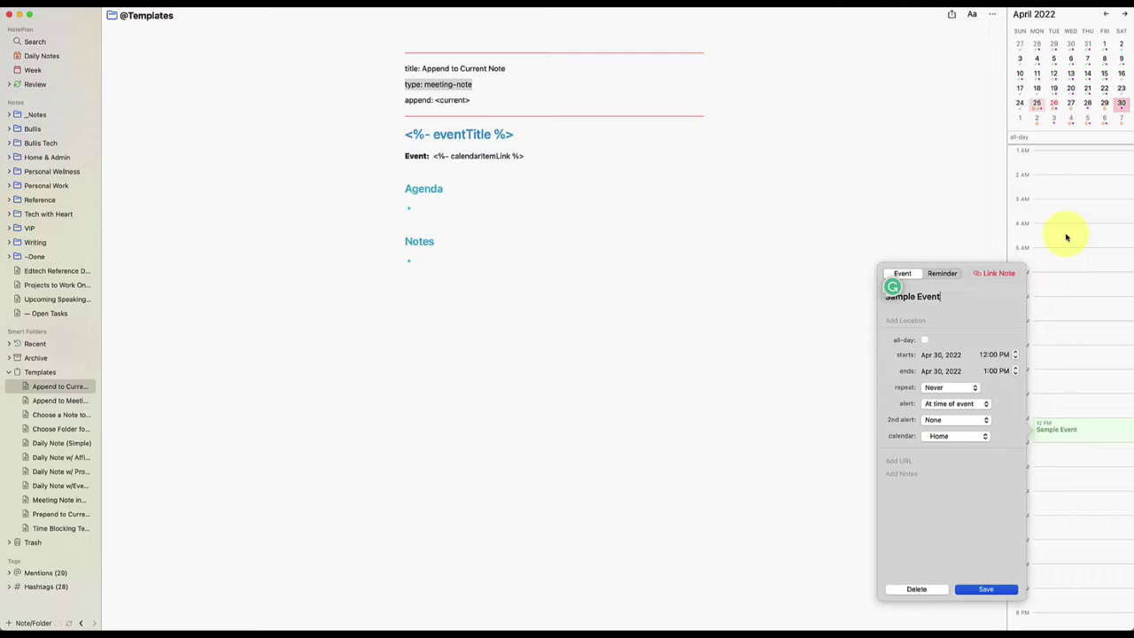
# Step: Use Link Note on the Sample Event to list meeting-note templates from Prepend to Append
pyautogui.click(1003, 273)
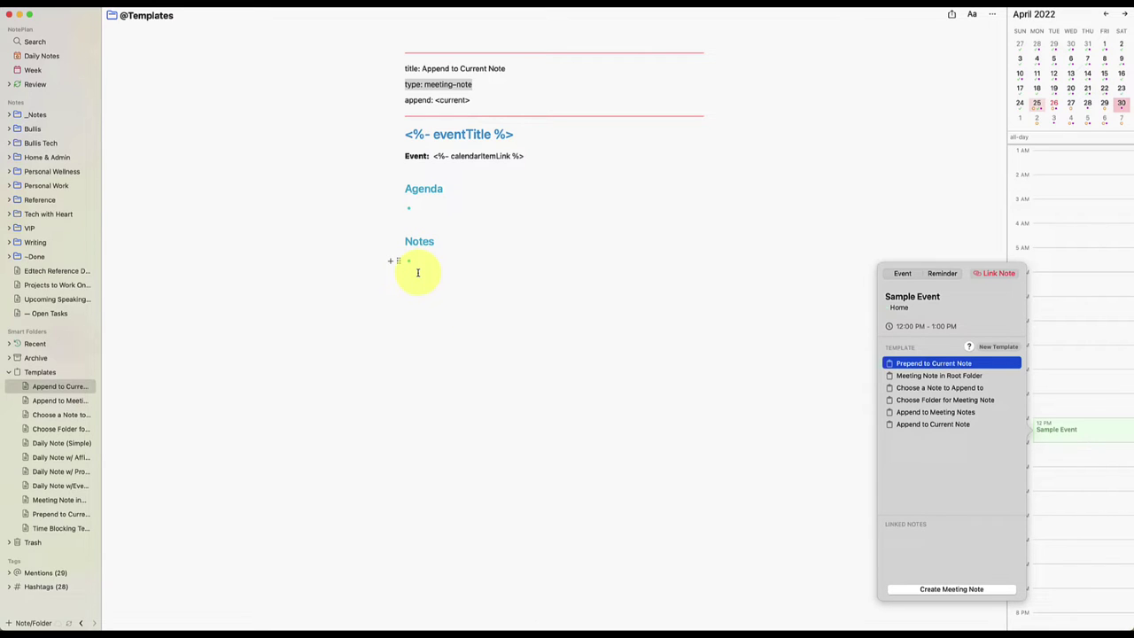
# Step: Browse the Choose a Note to Append to and Daily Note (Simple) templates, then list Apr 30's templates
pyautogui.click(46, 415)
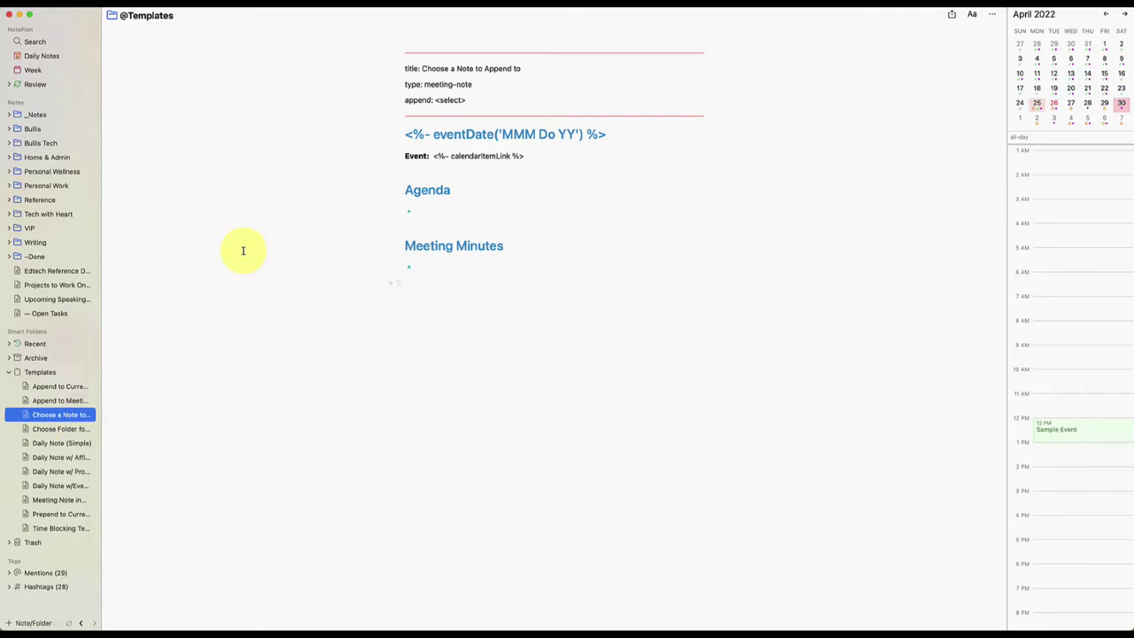
pyautogui.click(53, 443)
pyautogui.click(469, 84)
pyautogui.moveTo(471, 84); pyautogui.dragTo(390, 89)
pyautogui.click(36, 56)
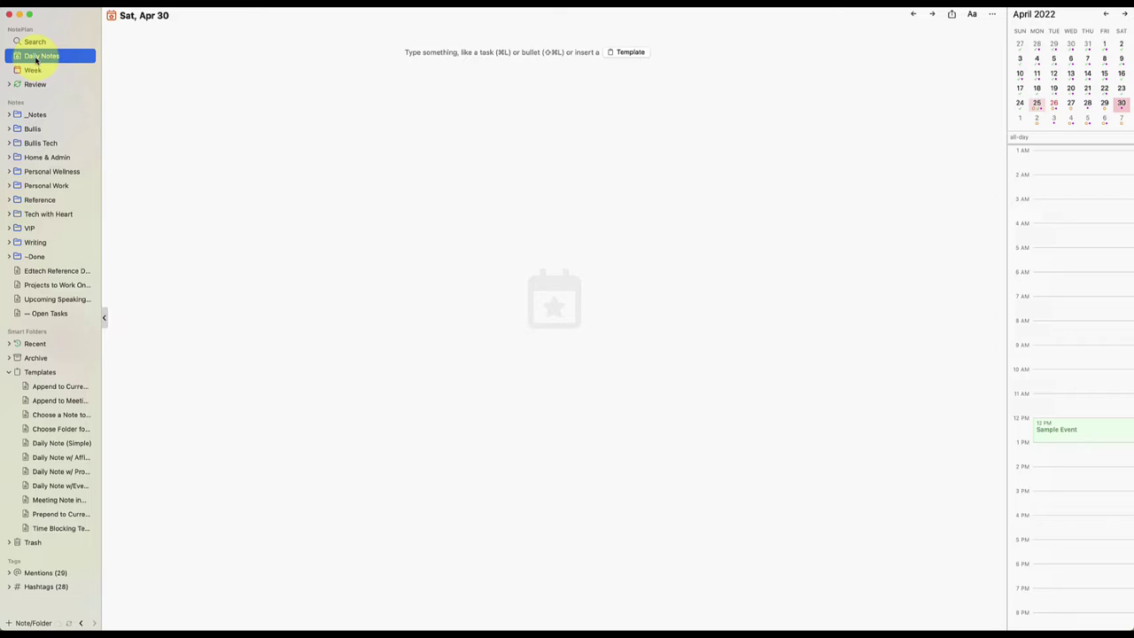
pyautogui.click(631, 53)
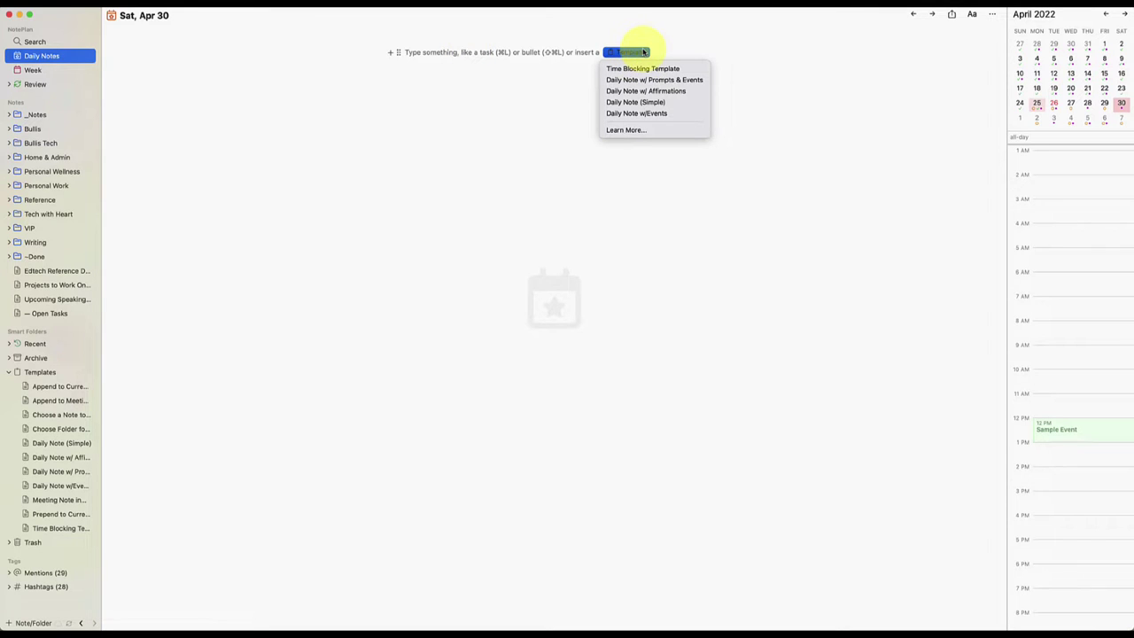
# Step: Insert Daily Note (Simple) into the Apr 30 note, then reopen that template's source
pyautogui.click(617, 104)
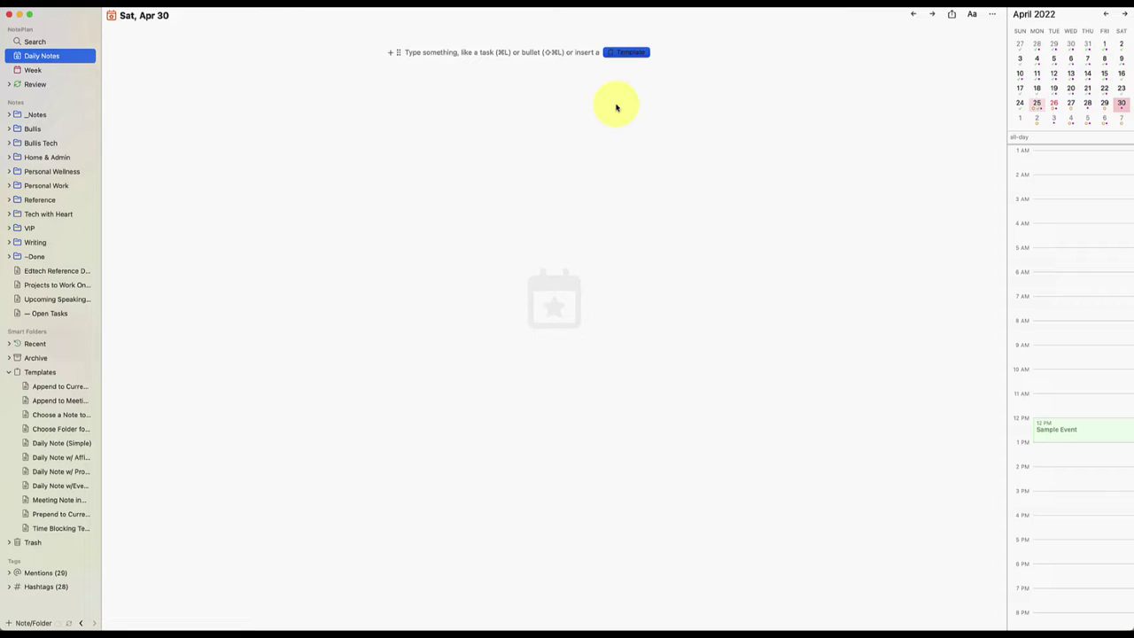
pyautogui.click(418, 61)
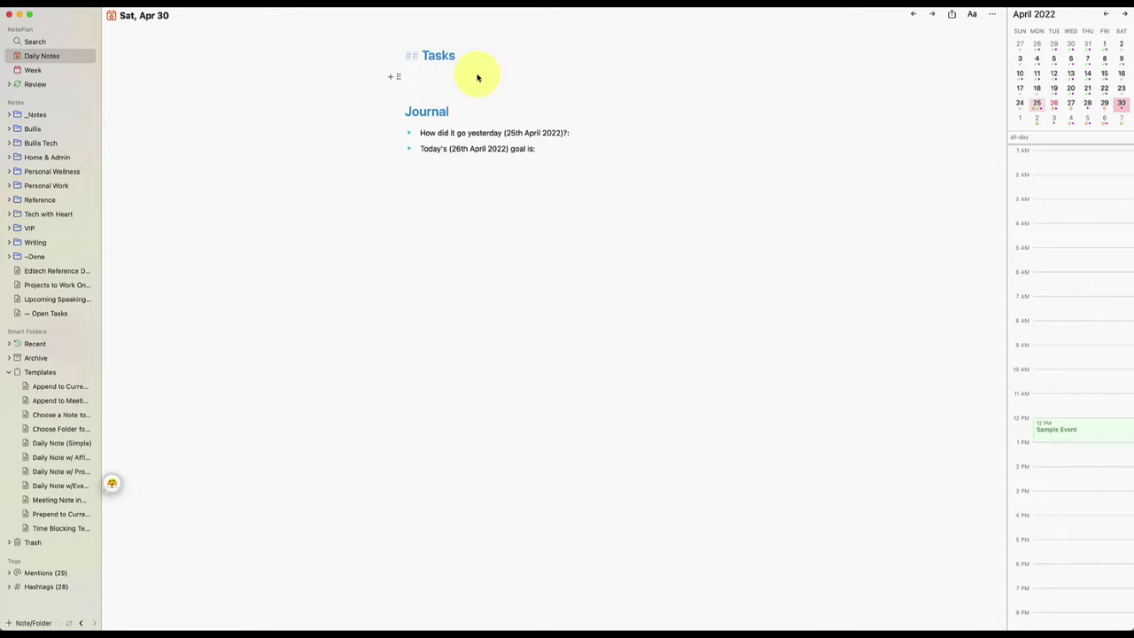
pyautogui.click(488, 179)
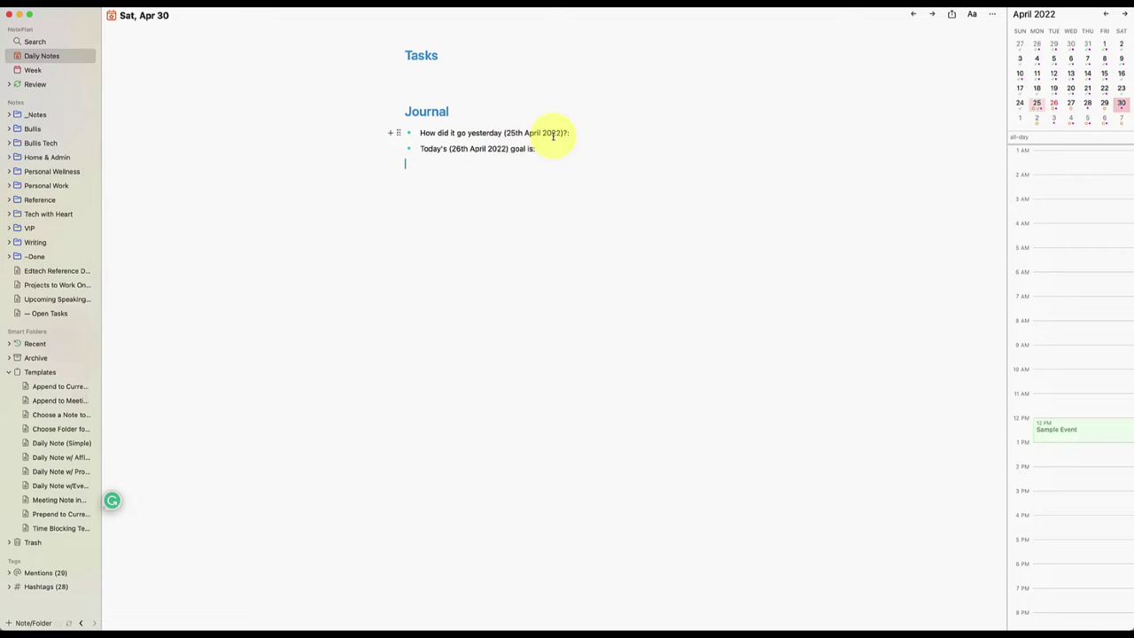
pyautogui.click(59, 445)
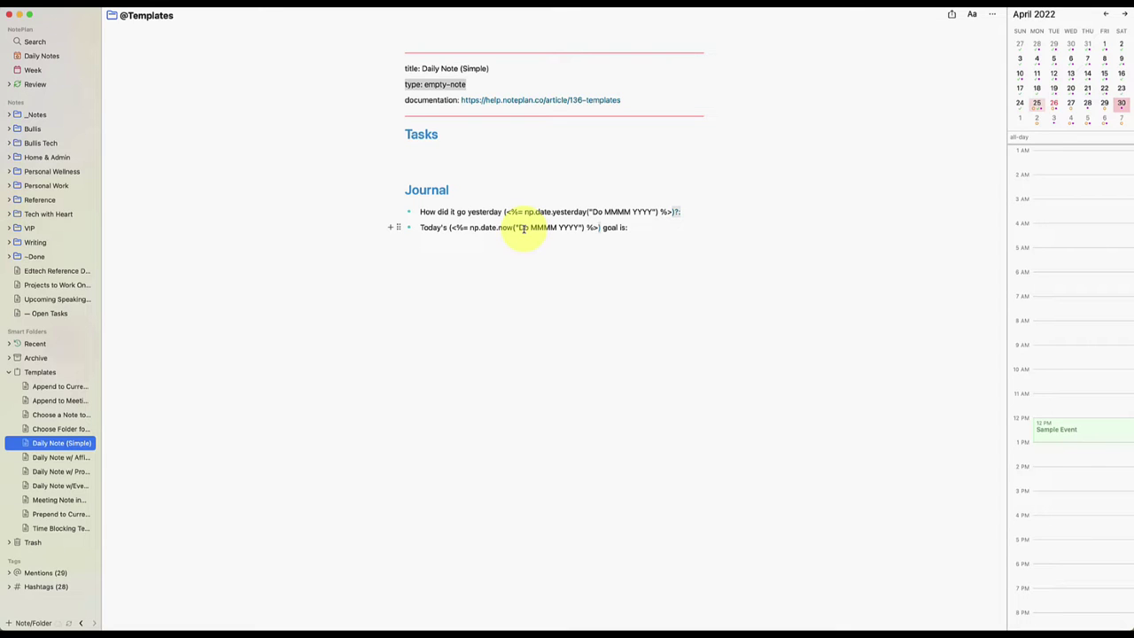
pyautogui.click(594, 105)
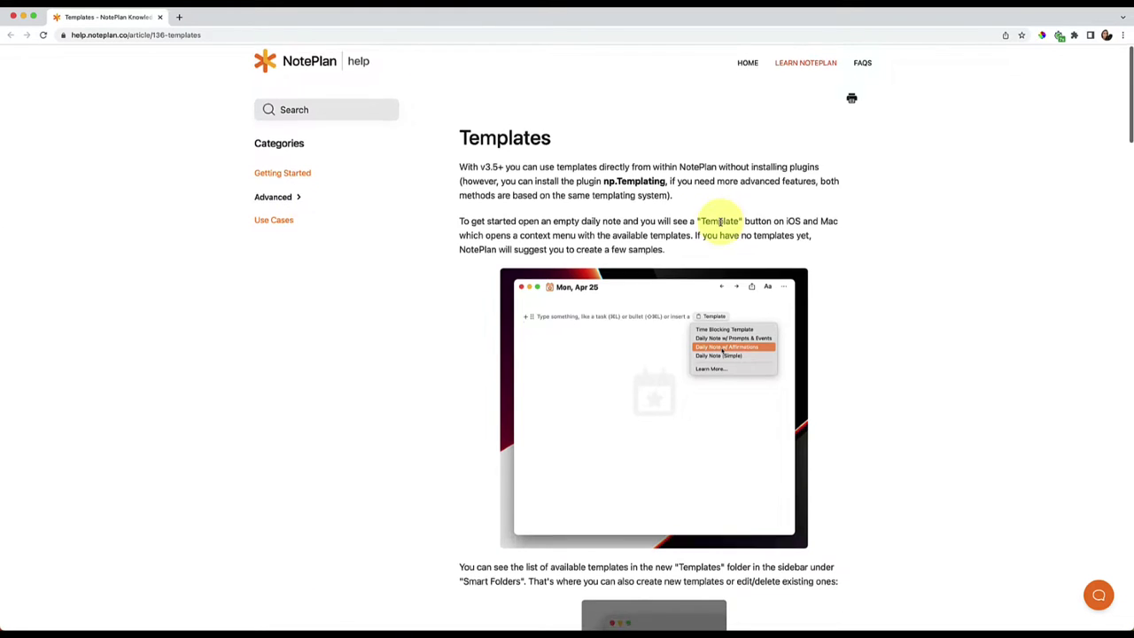
pyautogui.scroll(-15, 719, 221)
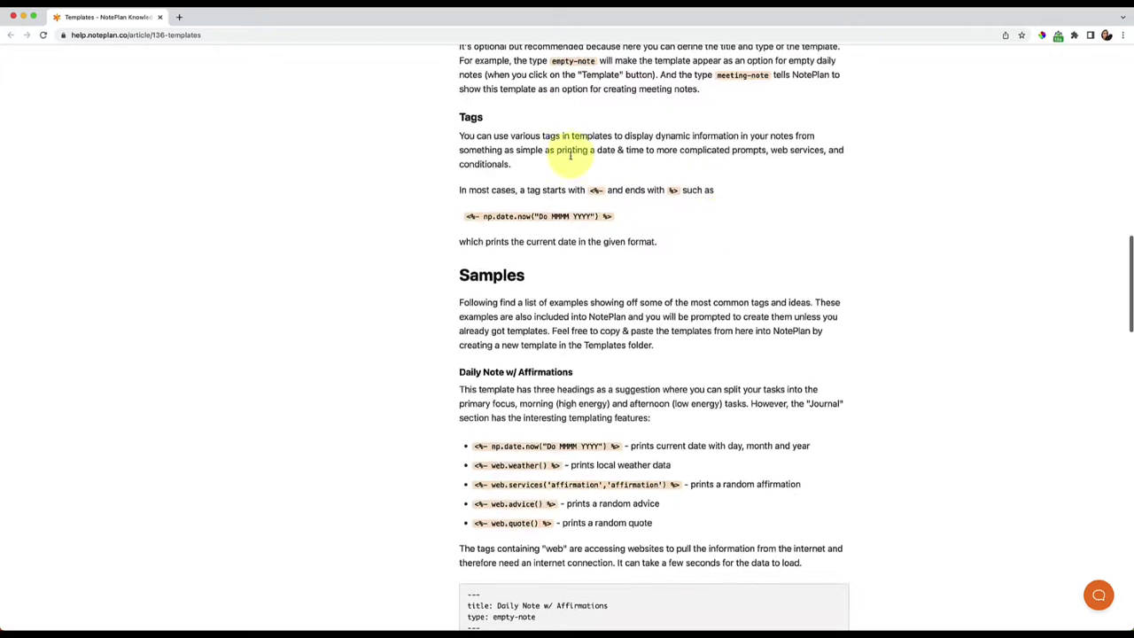
pyautogui.scroll(-2, 519, 478)
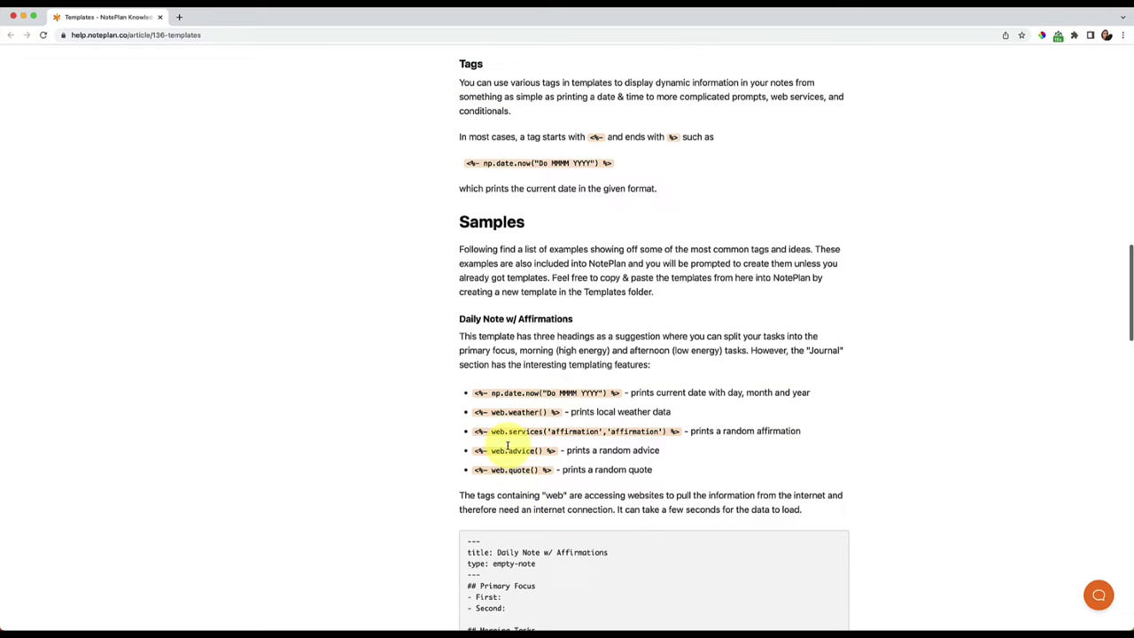
pyautogui.scroll(-5, 531, 514)
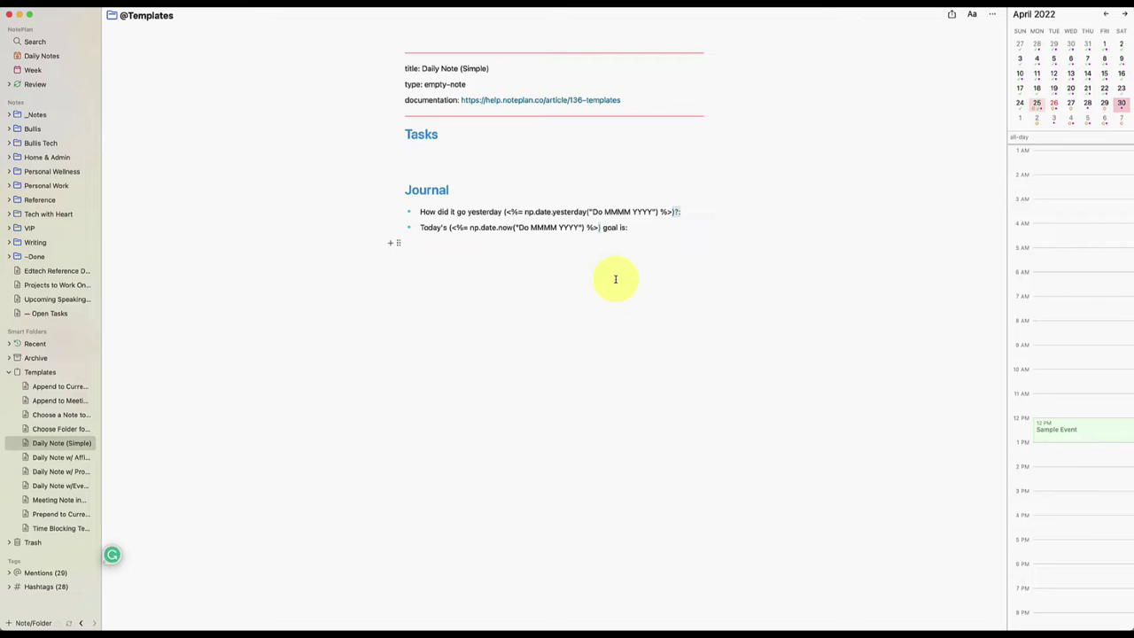
# Step: Open the Daily Note w/ Prompts & Events template and bring up the NotePlan menu
pyautogui.click(46, 471)
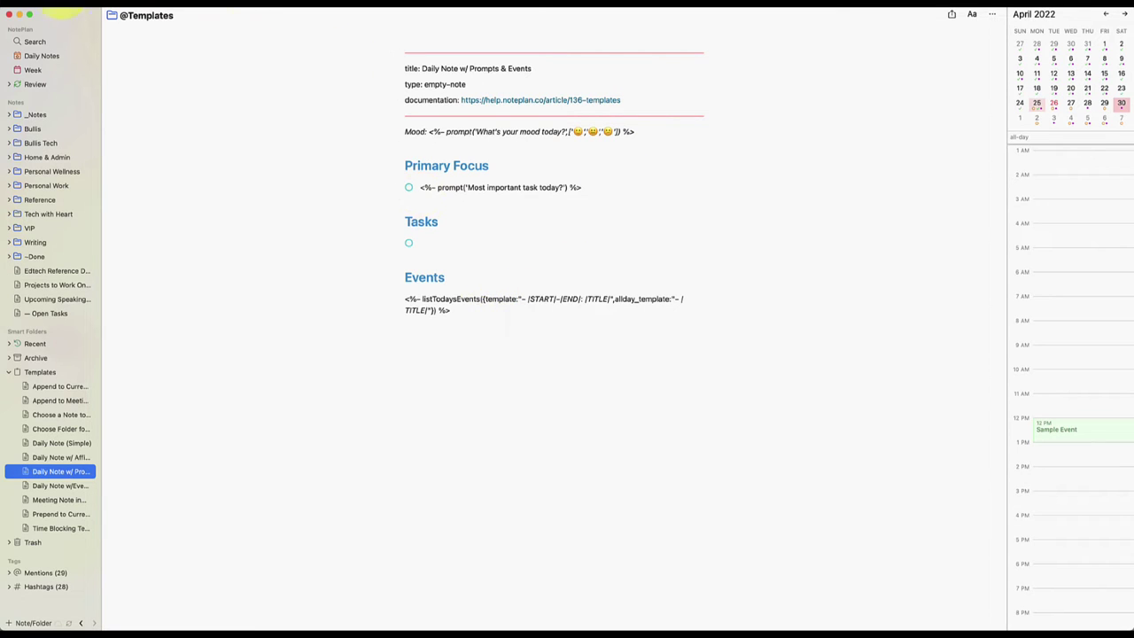
pyautogui.click(80, 9)
# Step: Open the Event Helpers plugin settings from Preferences > Plugins
pyautogui.moveTo(51, 11)
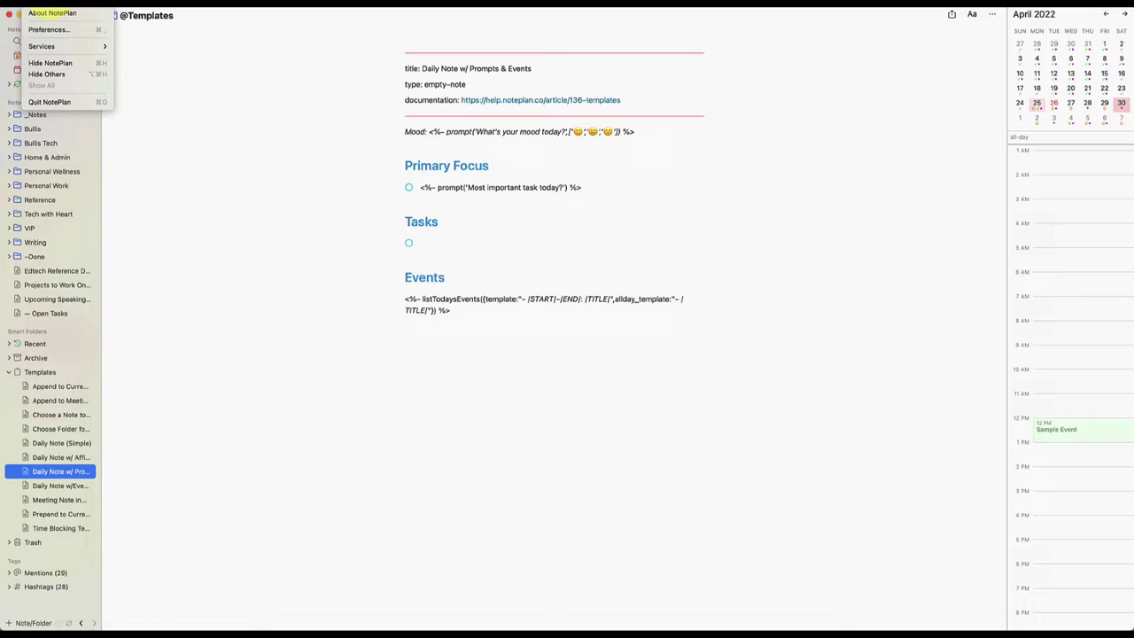
pyautogui.click(50, 29)
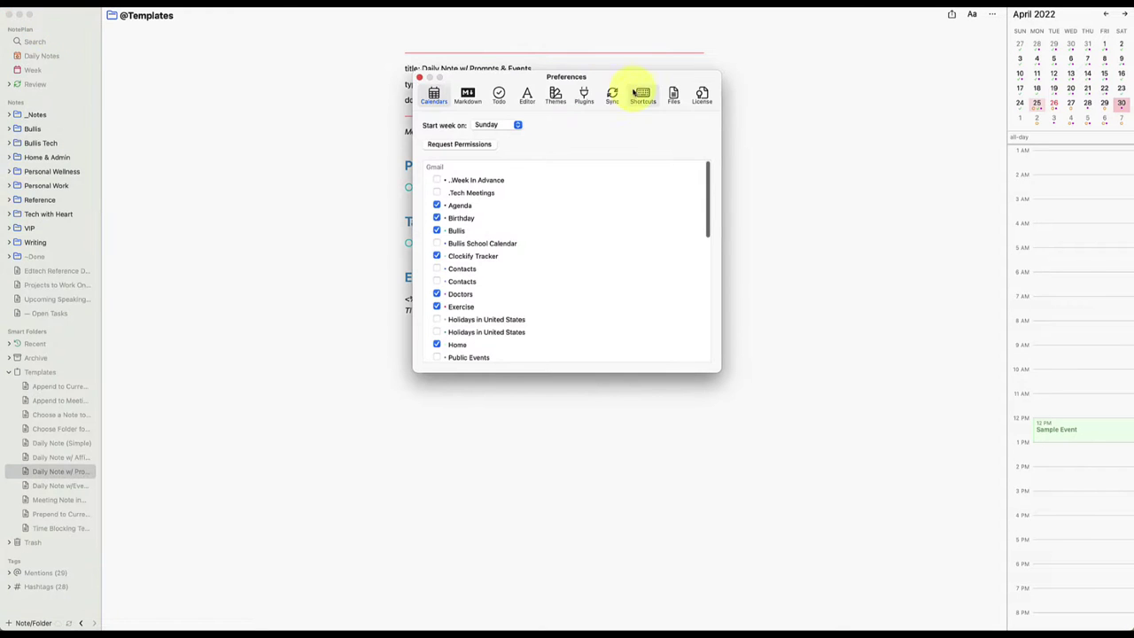
pyautogui.click(586, 96)
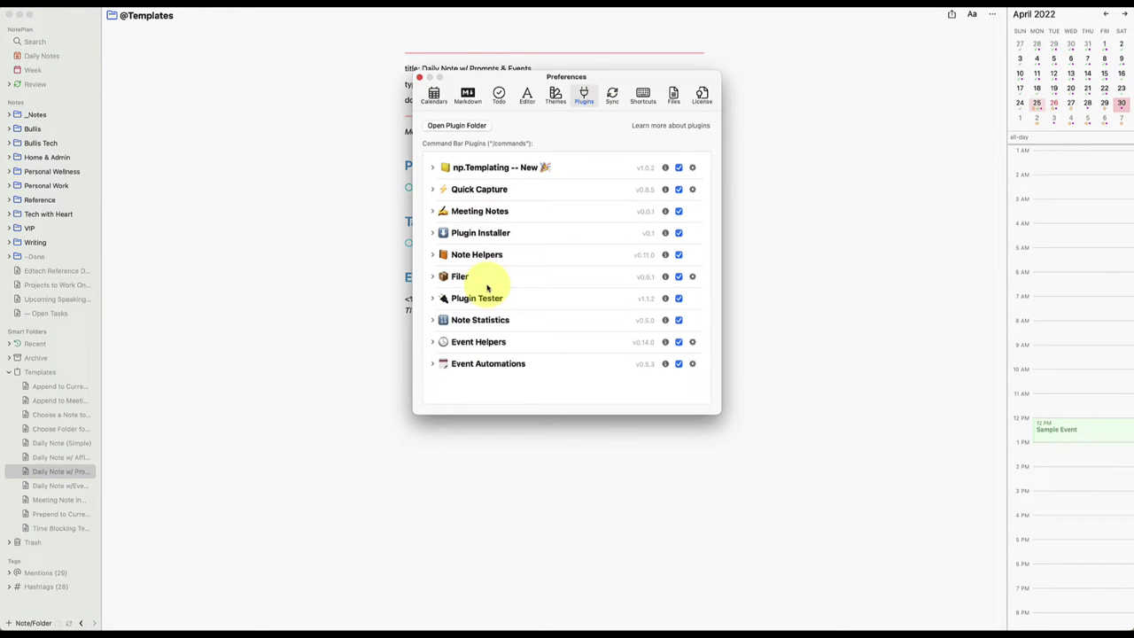
pyautogui.scroll(-4, 469, 301)
pyautogui.click(433, 325)
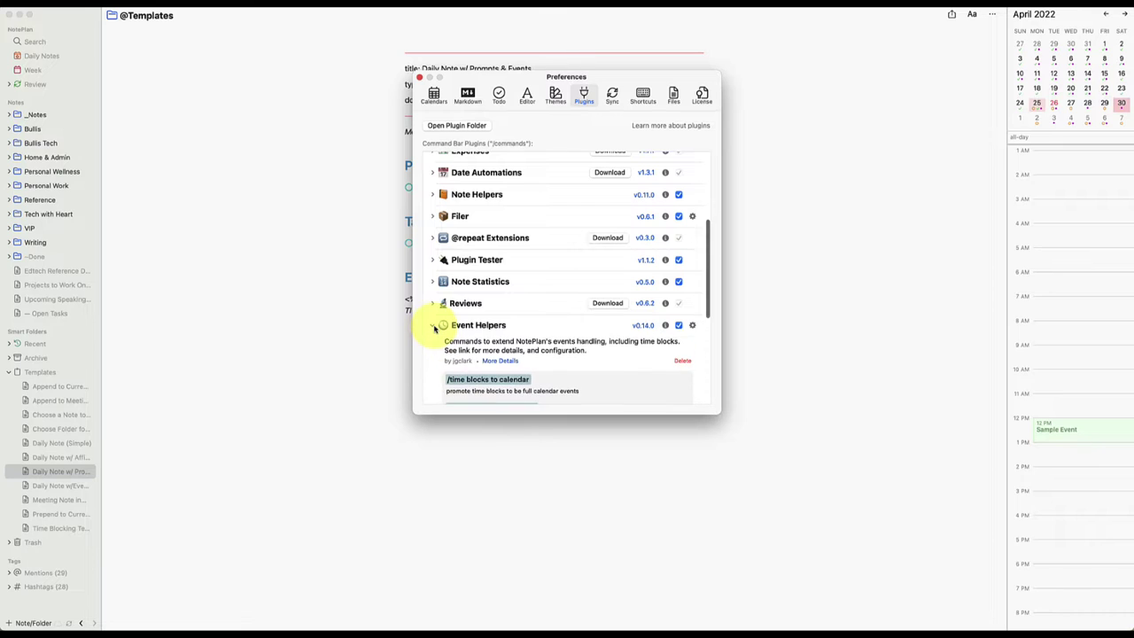
pyautogui.scroll(-3, 519, 263)
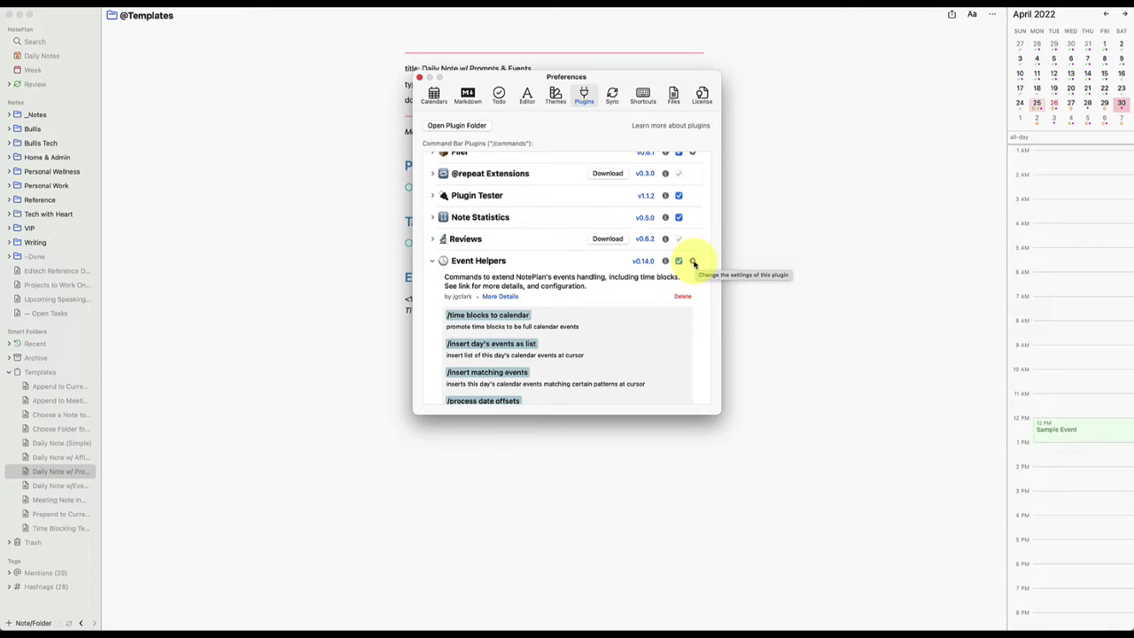
pyautogui.click(693, 261)
# Step: Scroll through the Event Helpers settings, reviewing Locale en-US and the 2-digit, hour12 time options
pyautogui.scroll(-5, 594, 298)
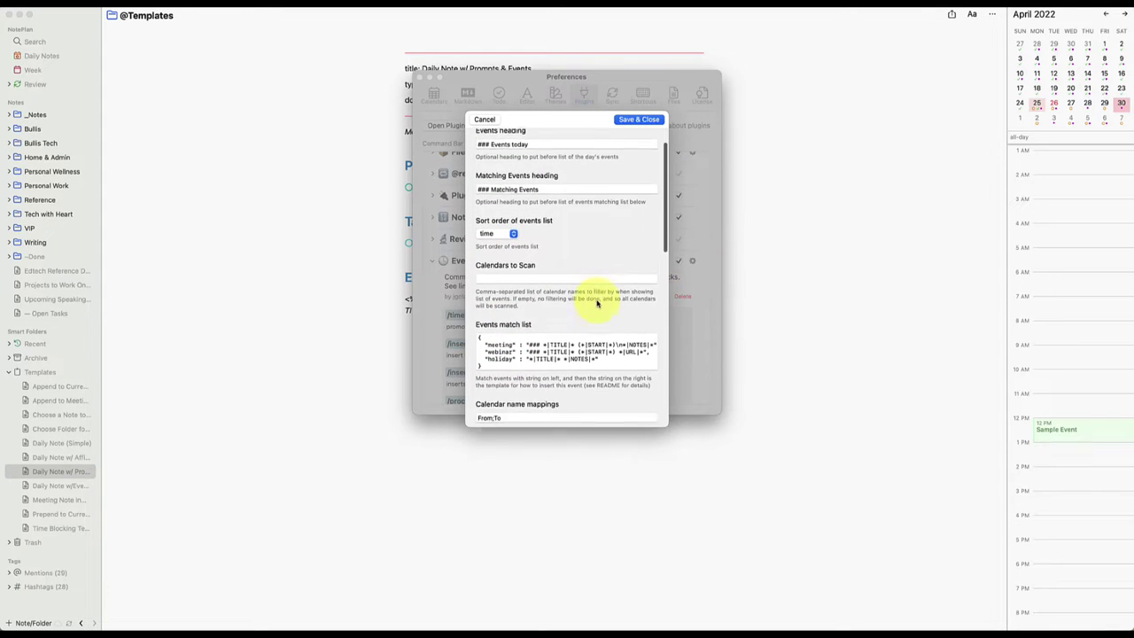
pyautogui.scroll(-5, 596, 303)
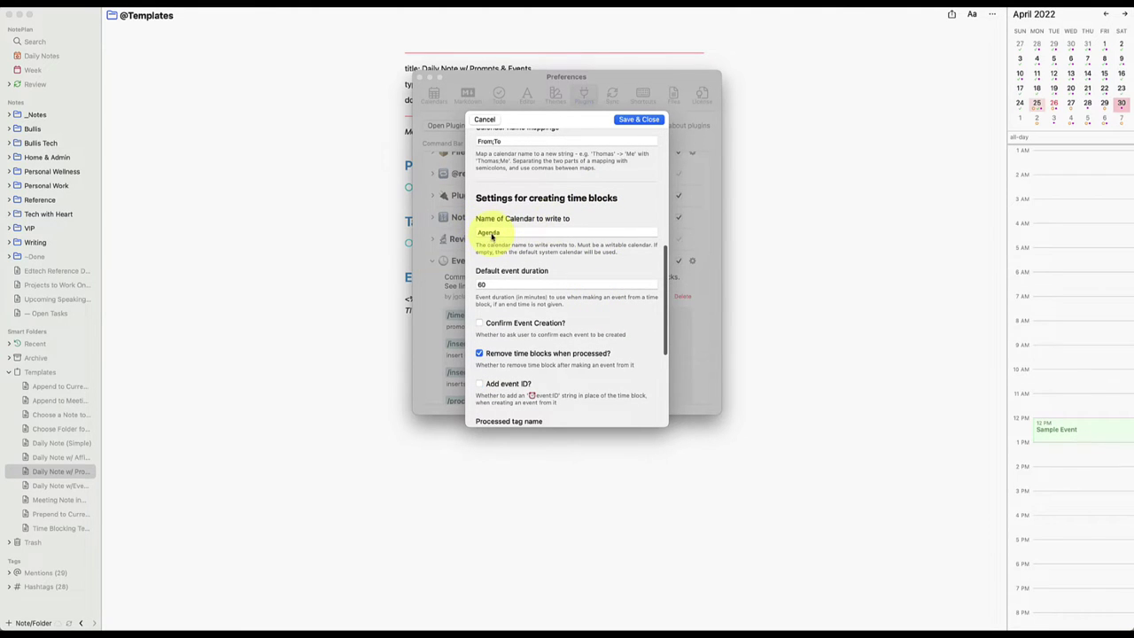
pyautogui.scroll(-2, 497, 284)
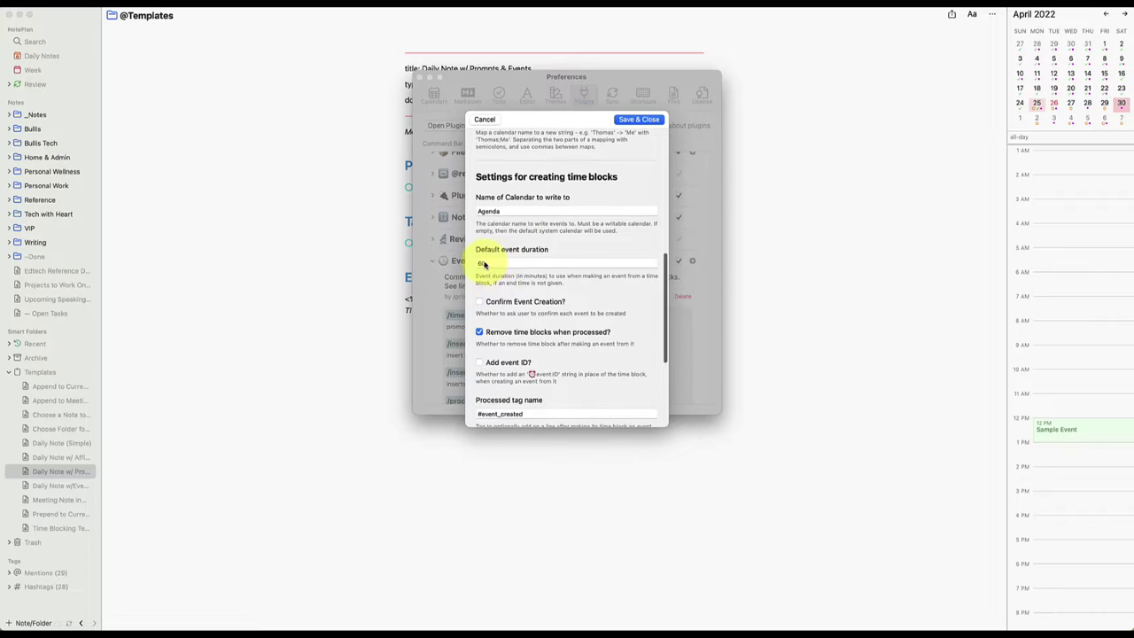
pyautogui.scroll(-10, 485, 272)
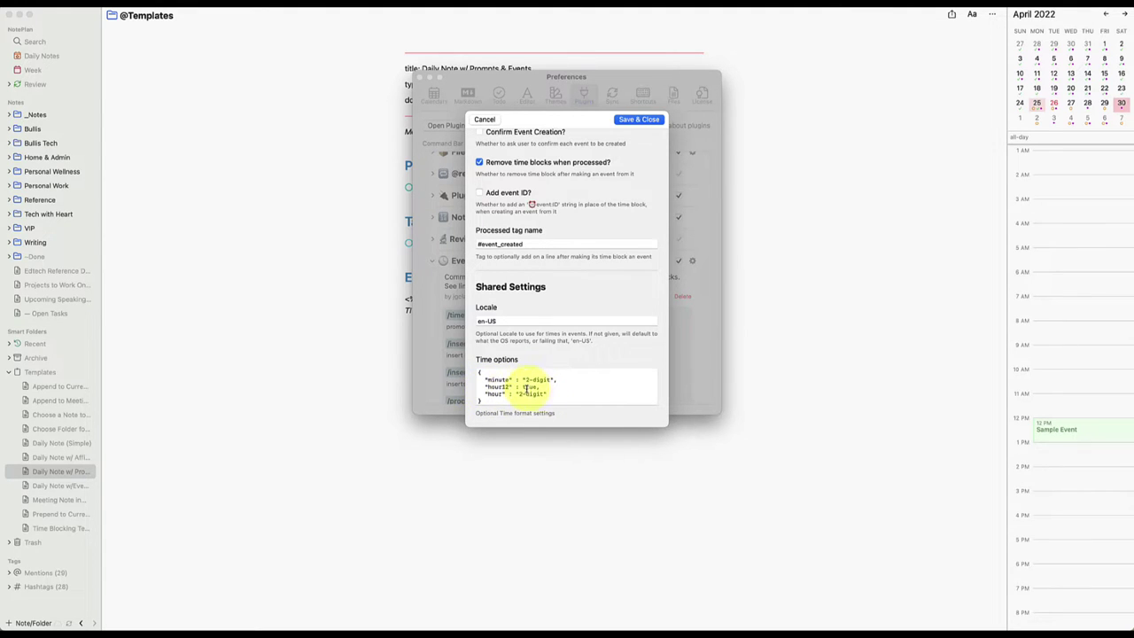
# Step: Close Preferences and clear the Tasks and Journal content from the Sat, Apr 30 daily note
pyautogui.click(484, 119)
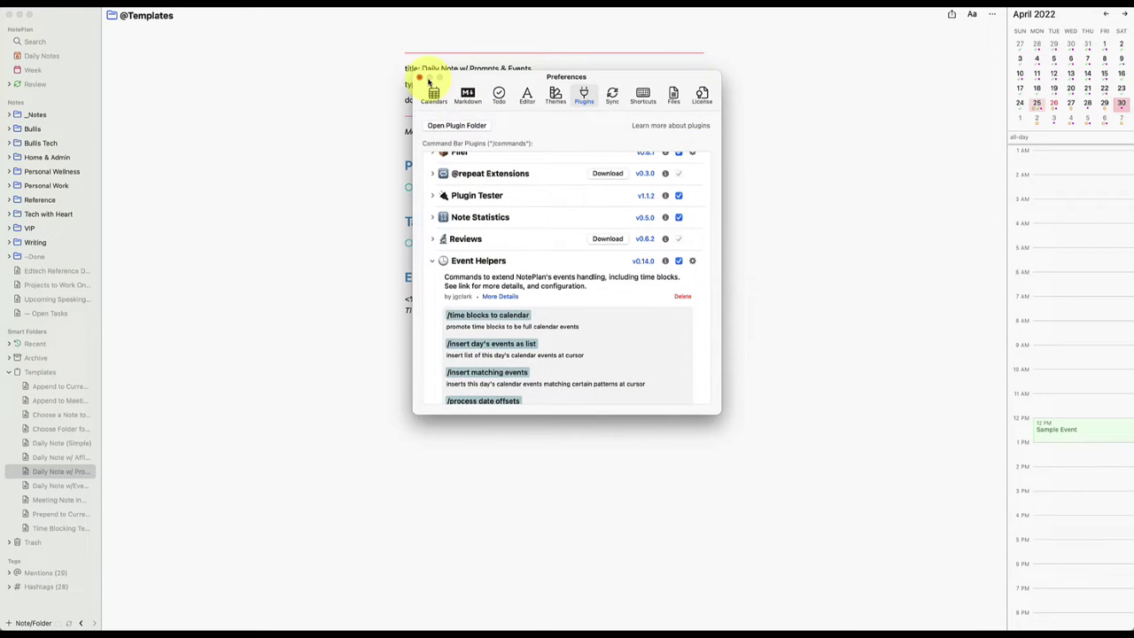
pyautogui.click(420, 77)
pyautogui.click(52, 57)
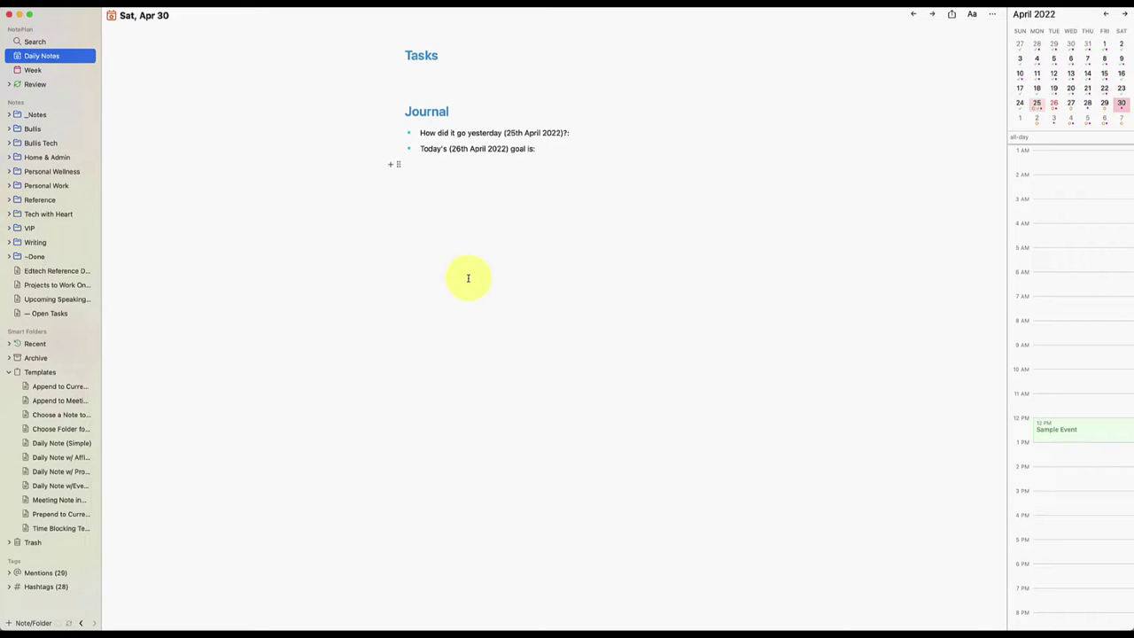
pyautogui.moveTo(466, 278); pyautogui.dragTo(401, 47)
pyautogui.press('BackSpace')
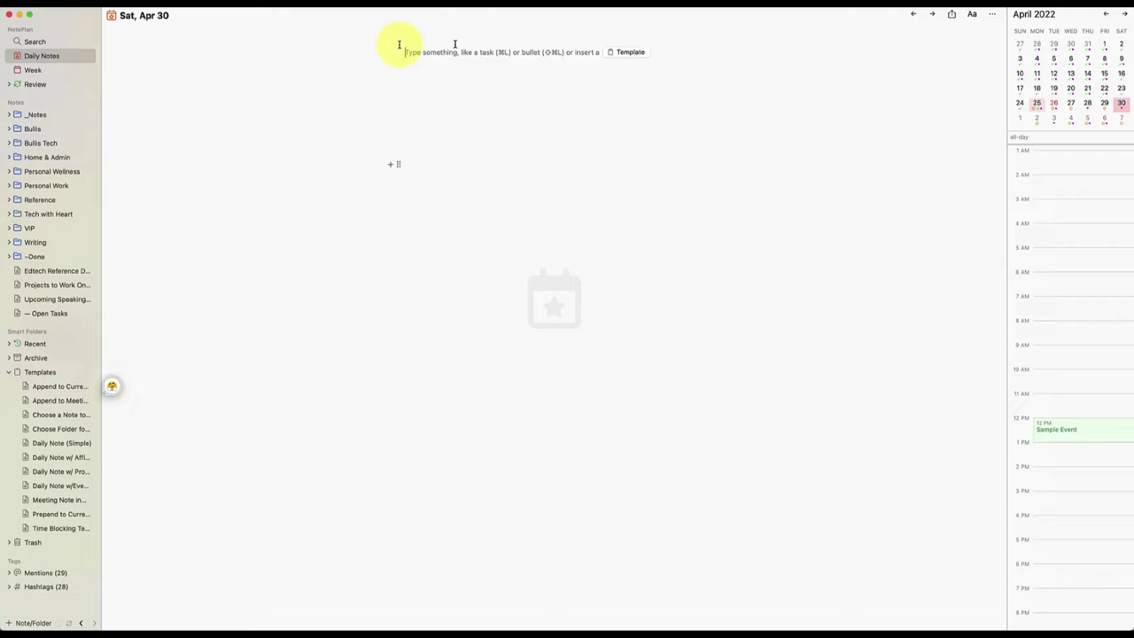
pyautogui.click(634, 54)
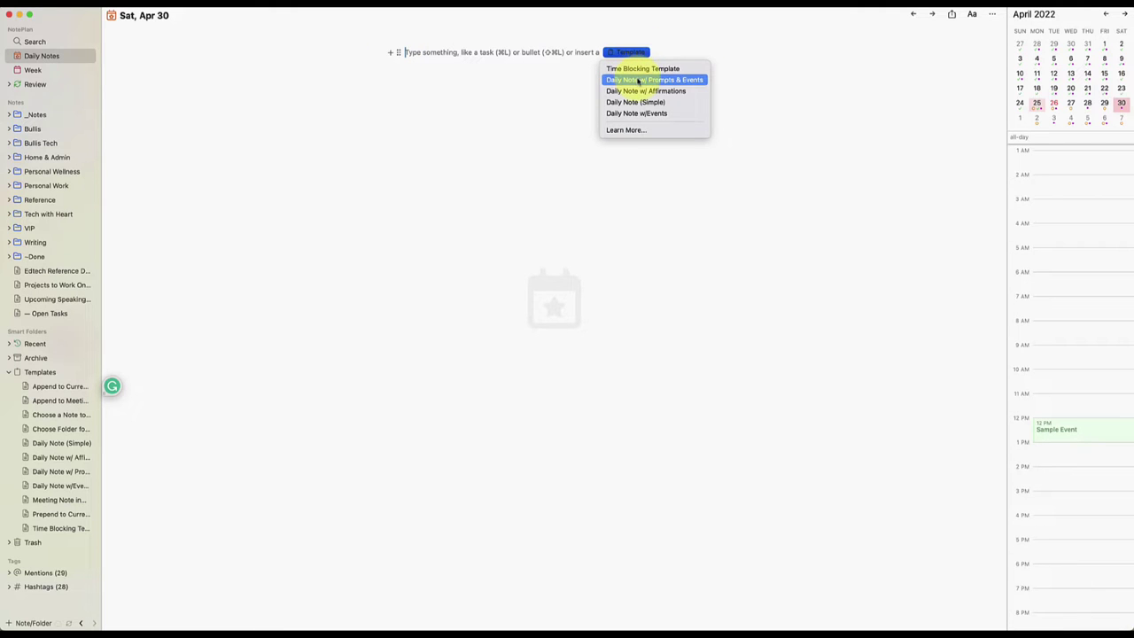
# Step: Apply Daily Note w/ Prompts & Events with a mood emoji and Primary Focus 'Record NotePlan video!'
pyautogui.click(638, 80)
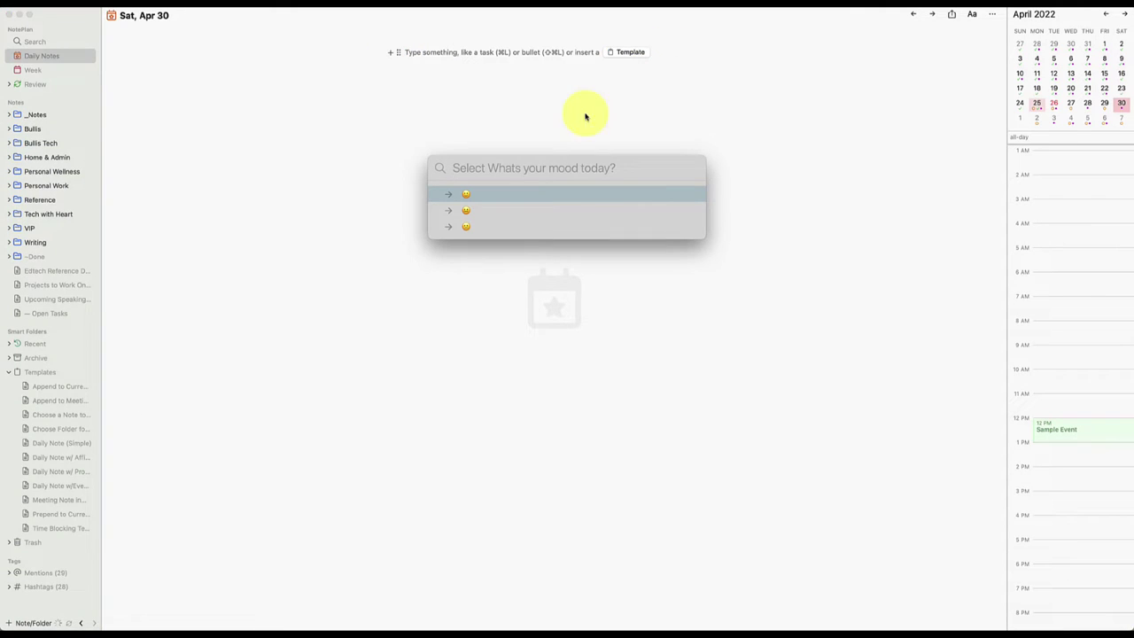
pyautogui.click(470, 200)
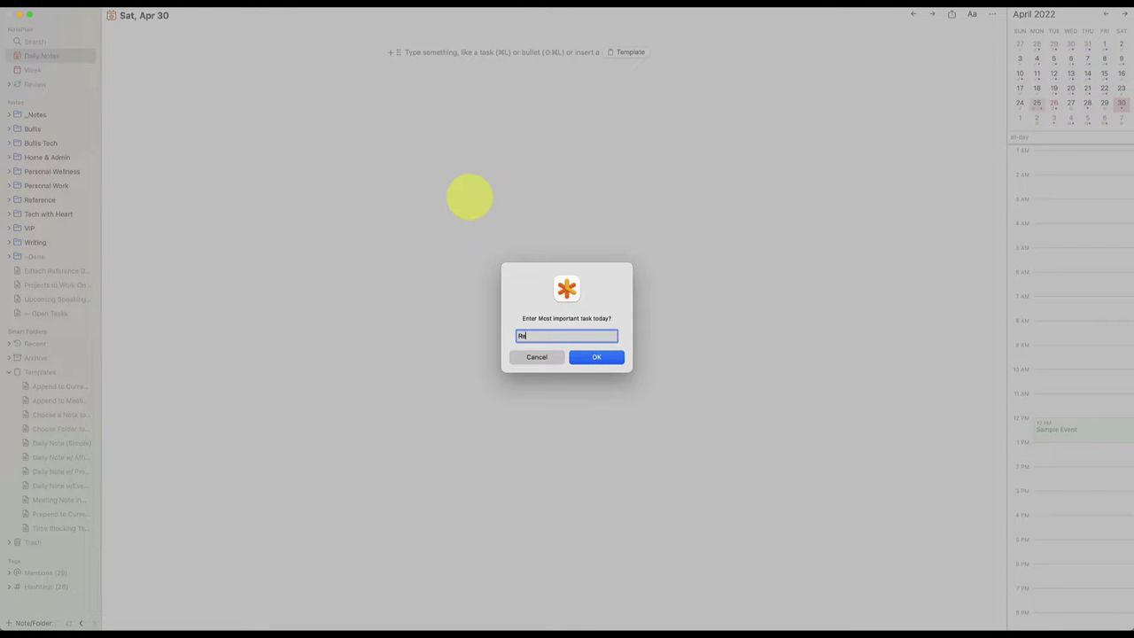
pyautogui.write('Record this')
pyautogui.press('BackSpace')
pyautogui.press('BackSpace')
pyautogui.press('BackSpace')
pyautogui.press('BackSpace')
pyautogui.write('NotePlan video!')
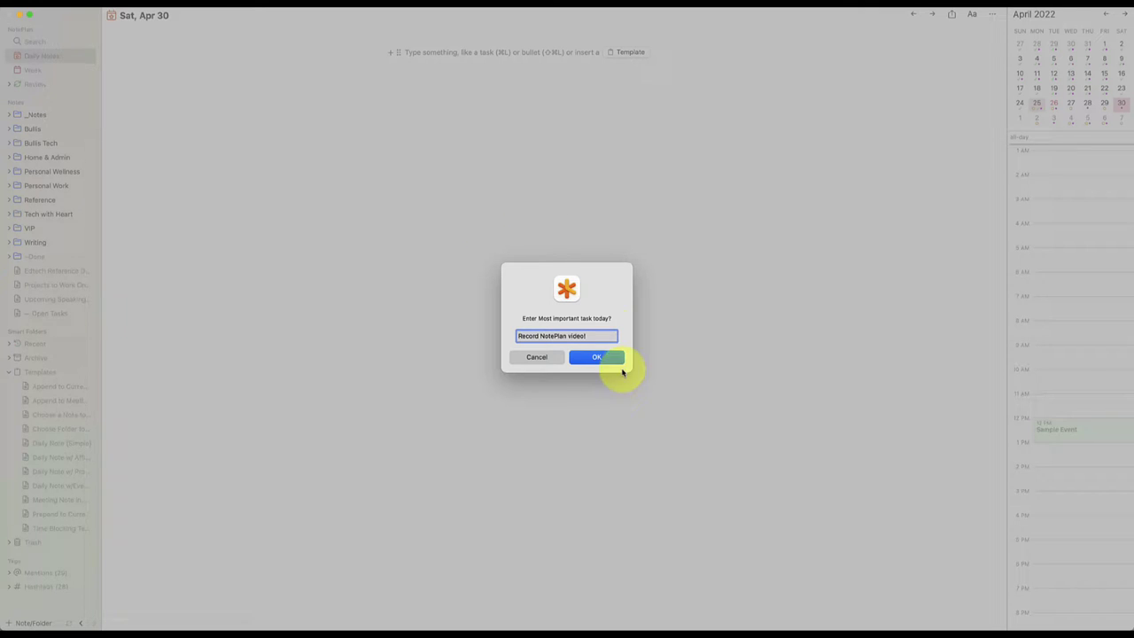
pyautogui.click(611, 359)
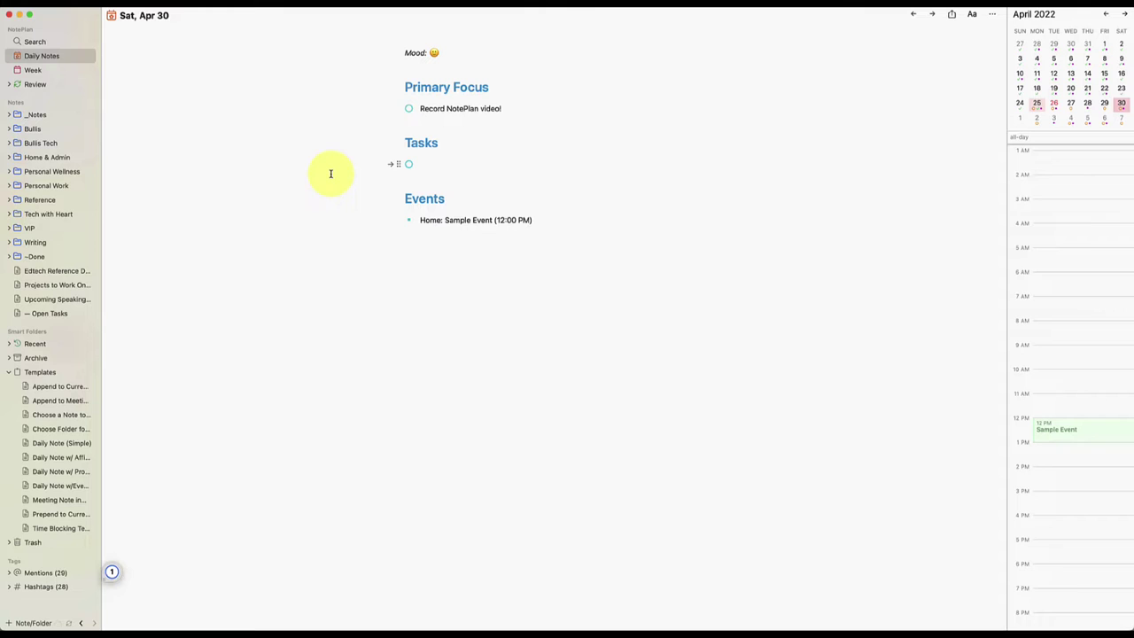
pyautogui.moveTo(478, 51); pyautogui.dragTo(395, 50)
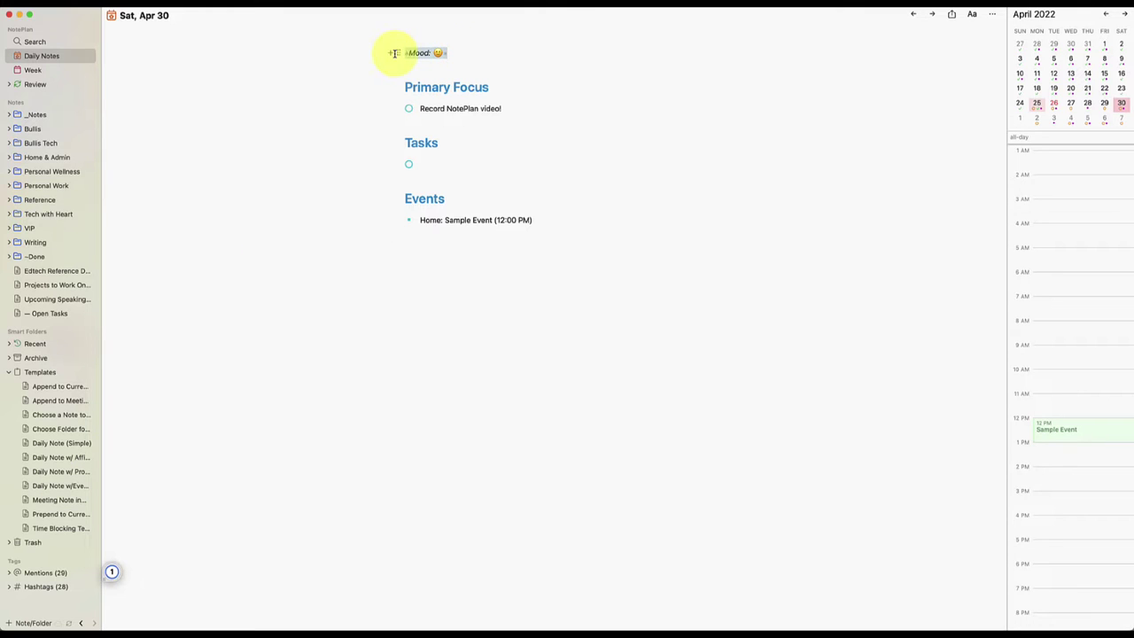
pyautogui.click(51, 470)
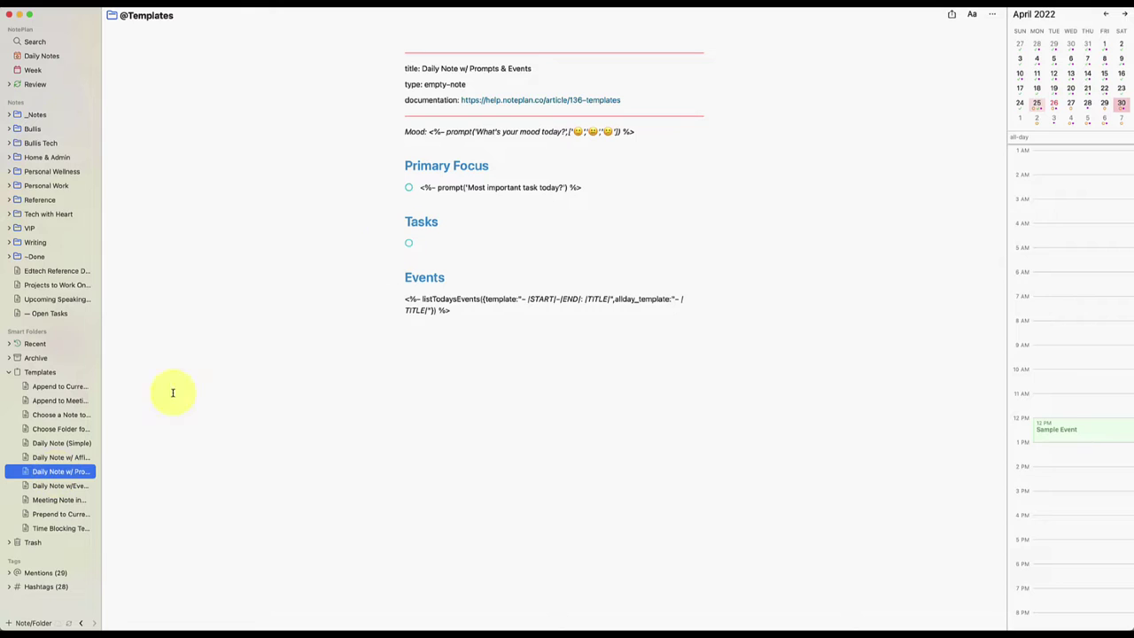
pyautogui.click(604, 134)
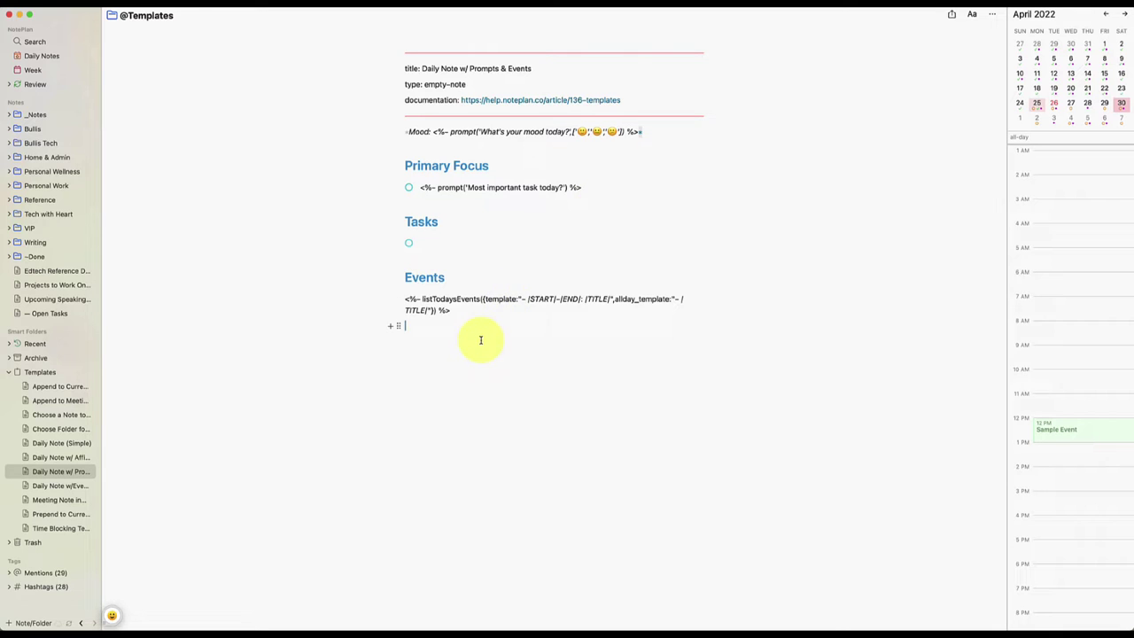
pyautogui.moveTo(480, 337); pyautogui.dragTo(409, 133)
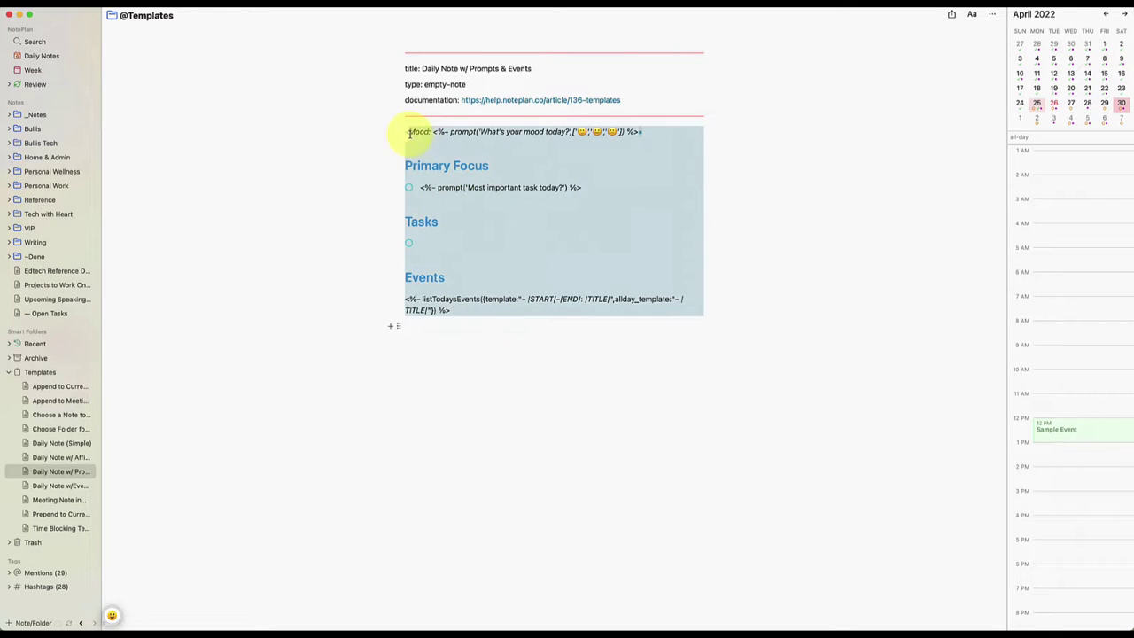
pyautogui.click(620, 186)
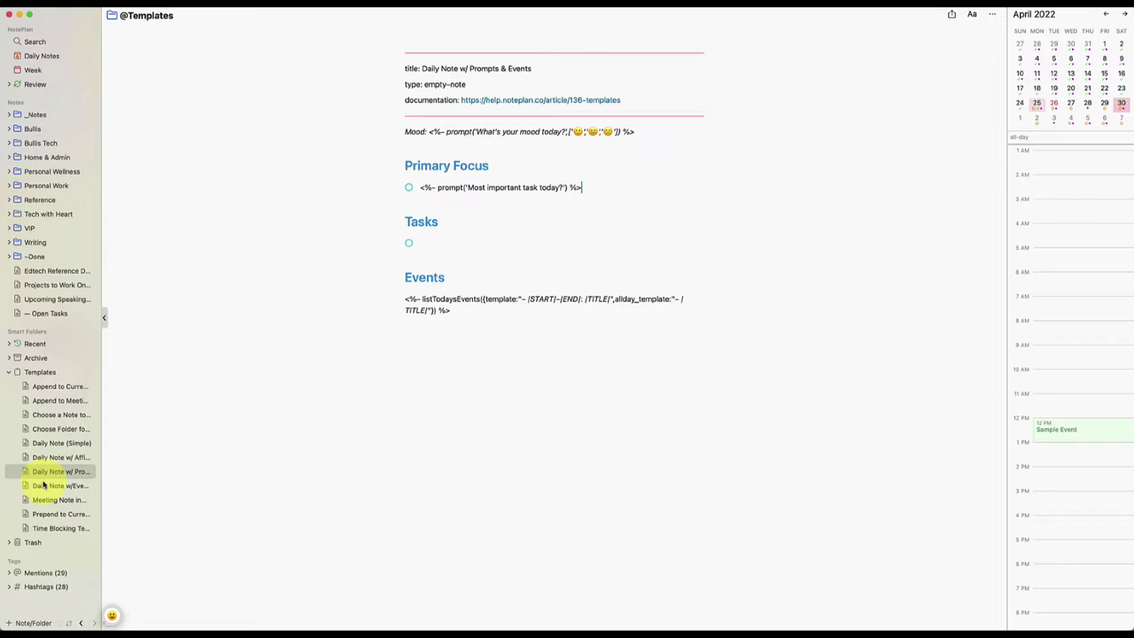
pyautogui.click(413, 166)
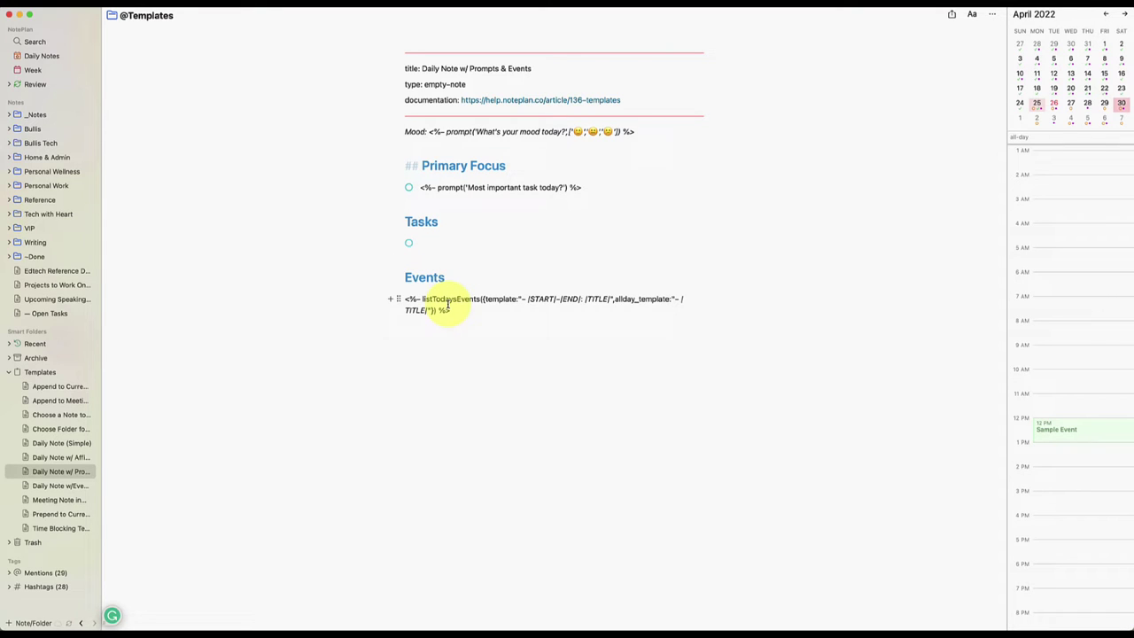
pyautogui.click(38, 58)
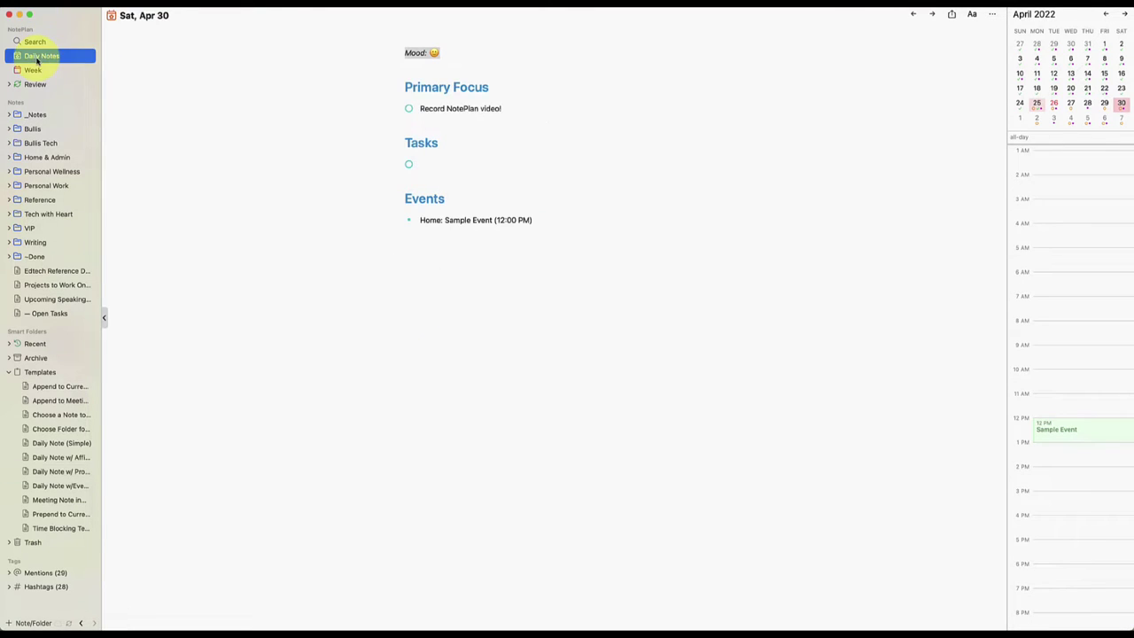
# Step: Open Sun, May 1 in a widened pane beside Apr 30 and drag the Primary Focus block into it
pyautogui.keyDown('alt'); pyautogui.click(1022, 123); pyautogui.keyUp('alt')
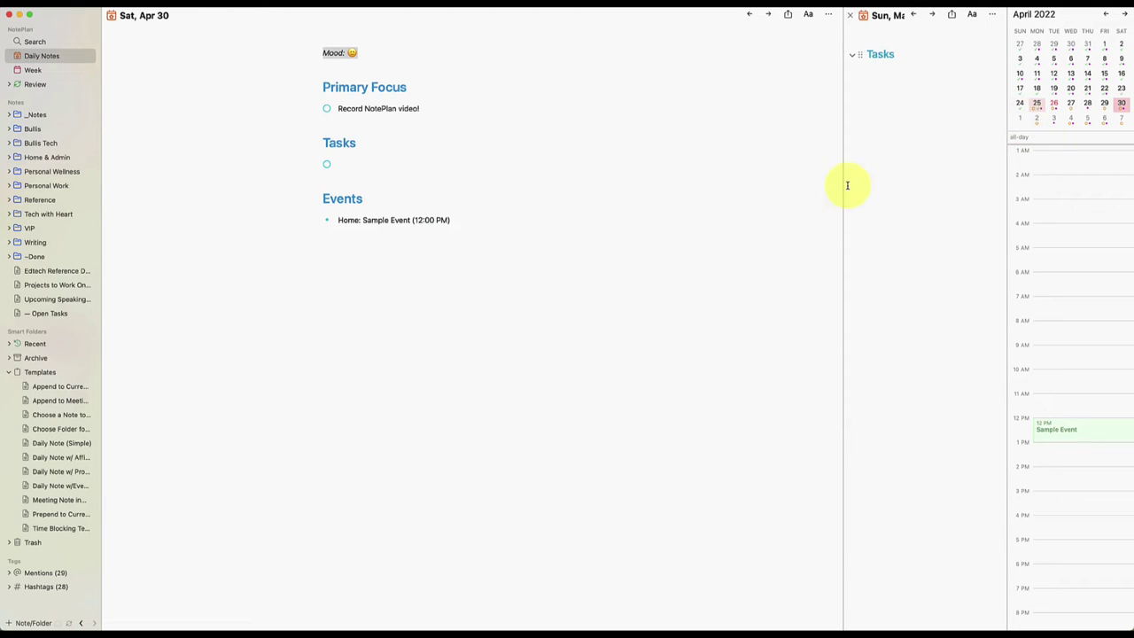
pyautogui.moveTo(842, 198); pyautogui.dragTo(507, 193)
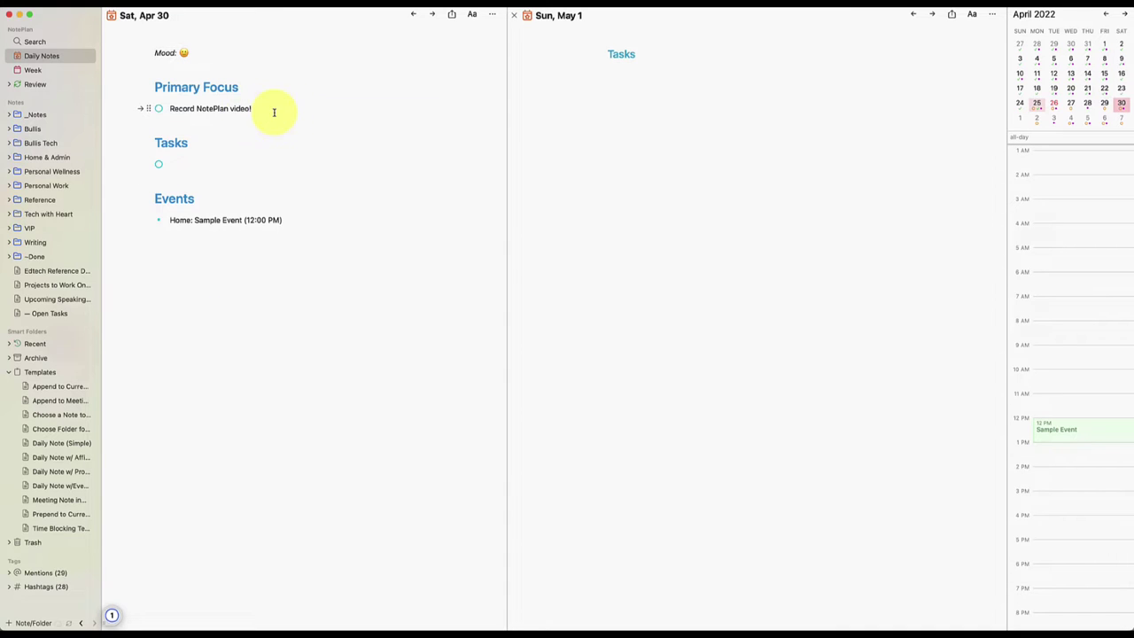
pyautogui.moveTo(273, 112); pyautogui.dragTo(126, 88)
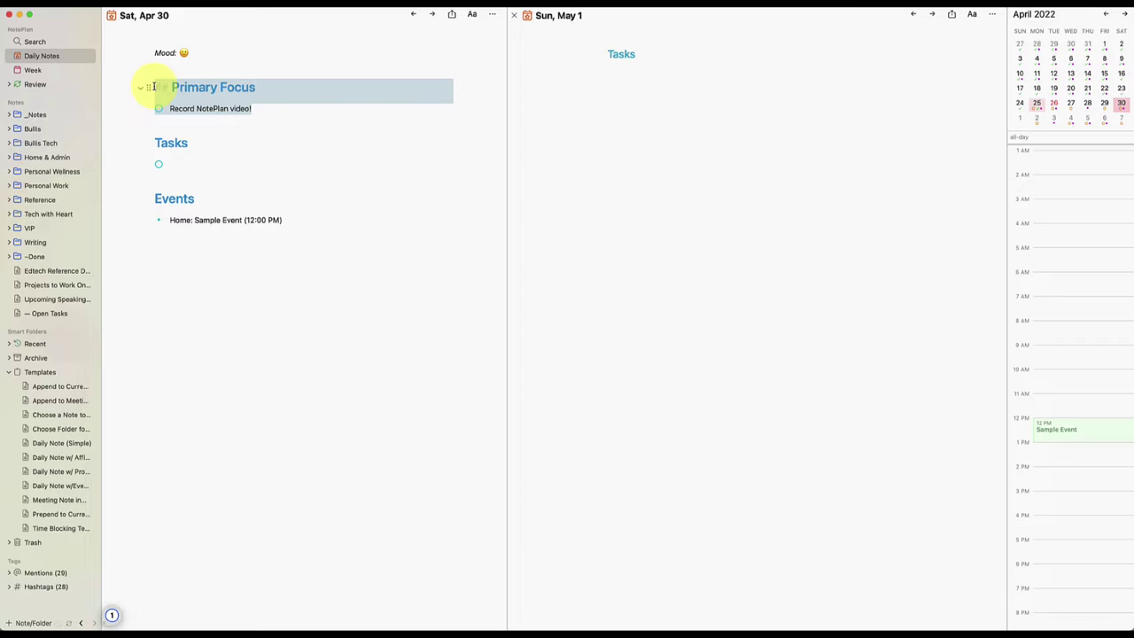
pyautogui.moveTo(147, 88); pyautogui.dragTo(632, 86)
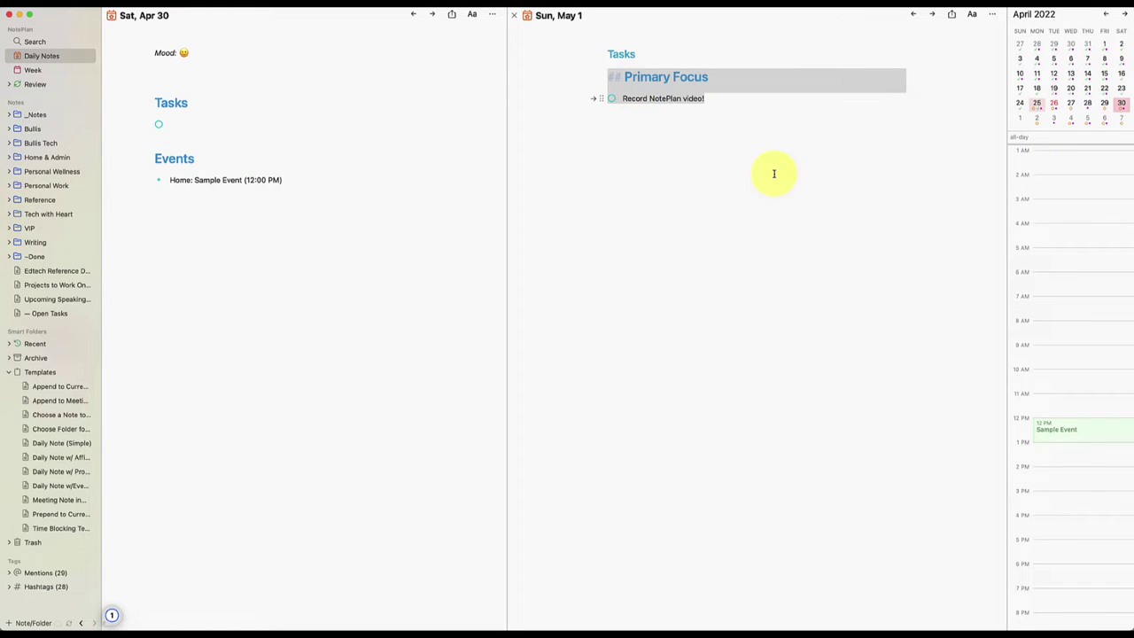
pyautogui.press('super+z')
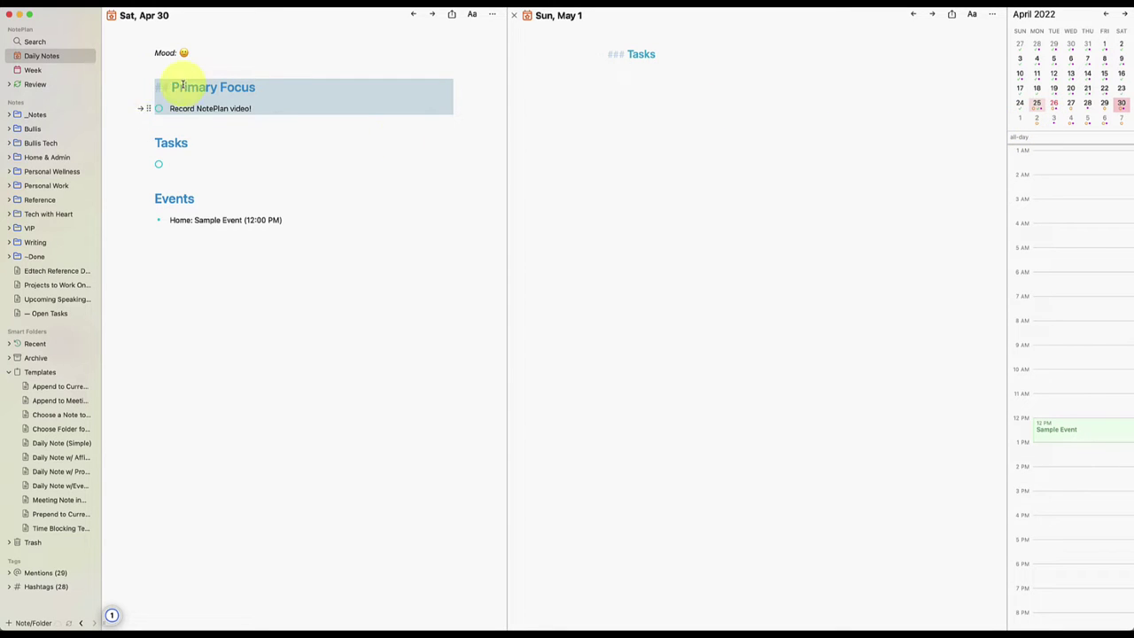
pyautogui.moveTo(147, 87); pyautogui.dragTo(612, 106)
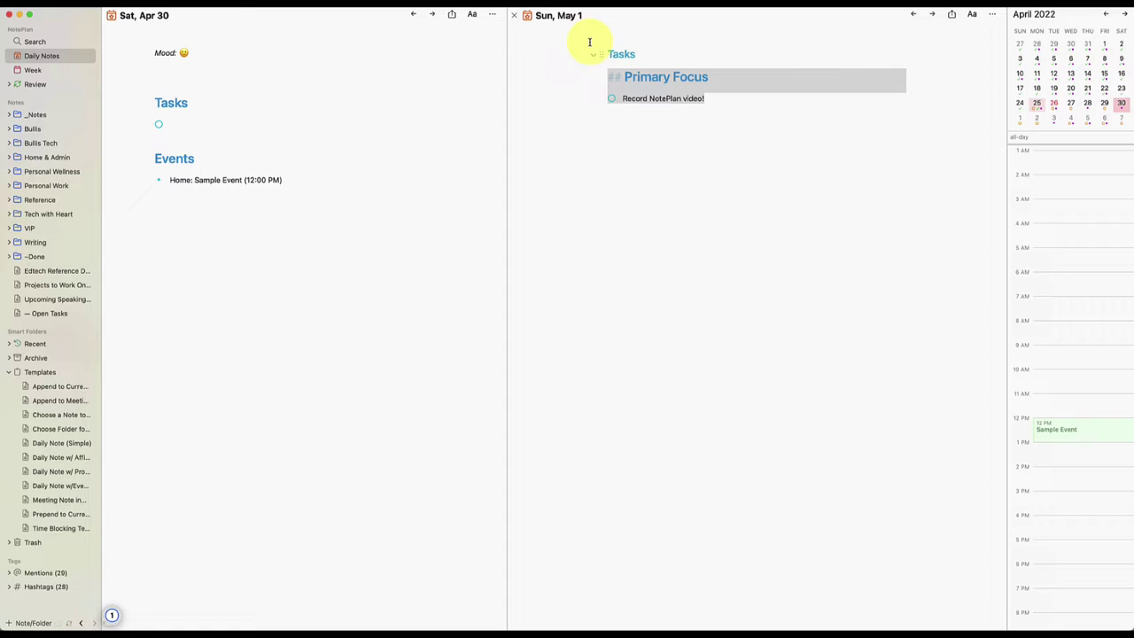
pyautogui.moveTo(593, 71); pyautogui.dragTo(1019, 109)
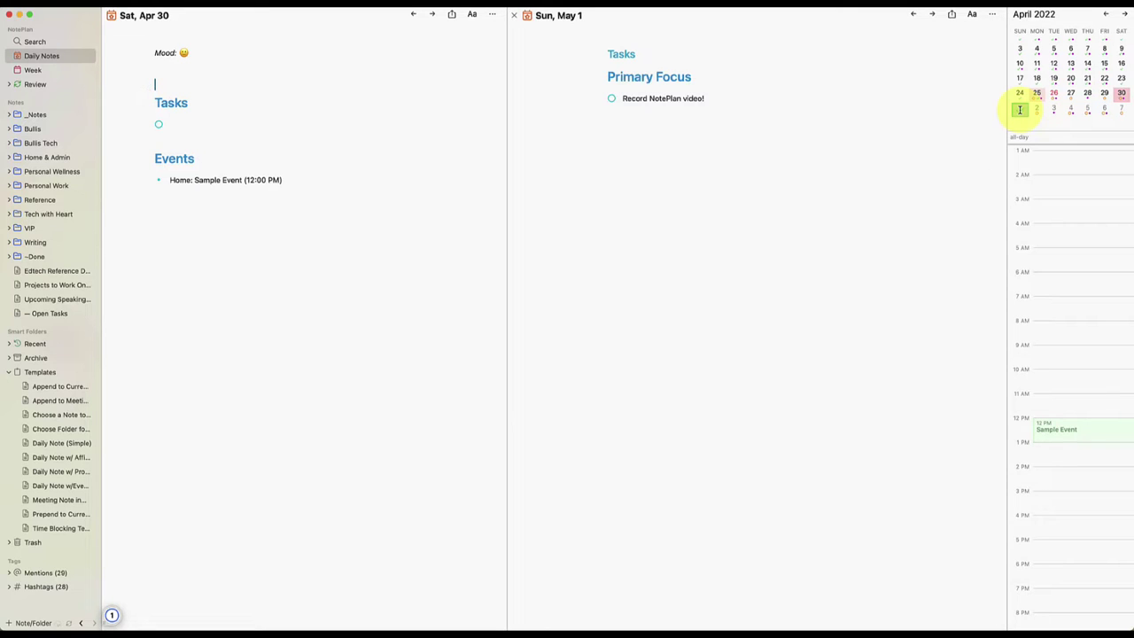
# Step: Drop the Primary Focus block into May 1, then undo it back to Apr 30
pyautogui.click(710, 102)
pyautogui.press('super+z')
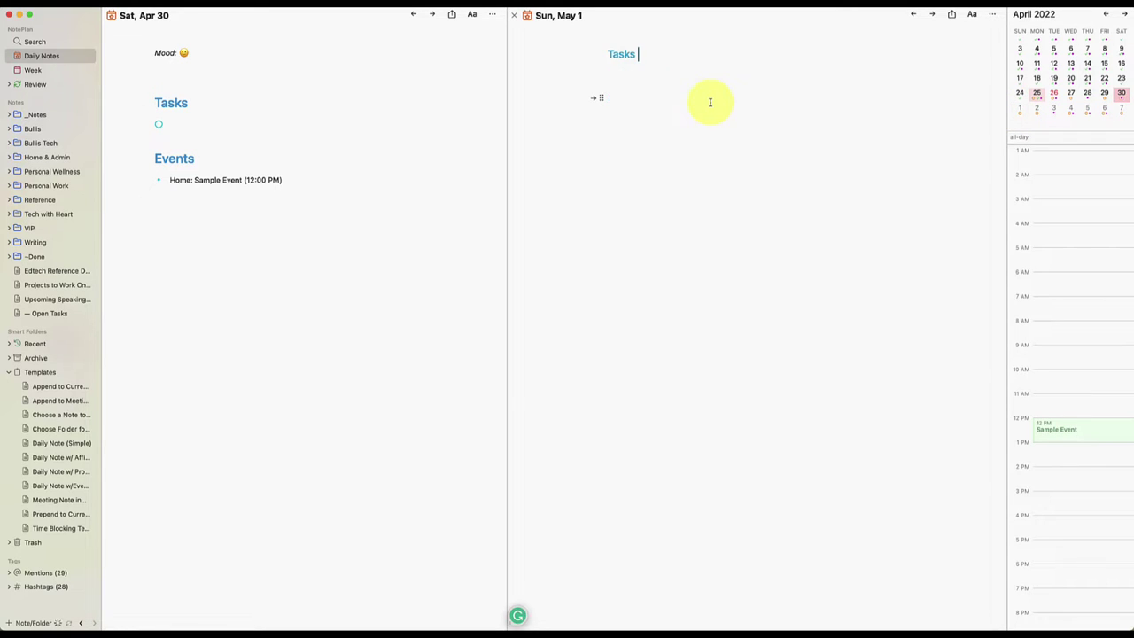
pyautogui.press('super+z')
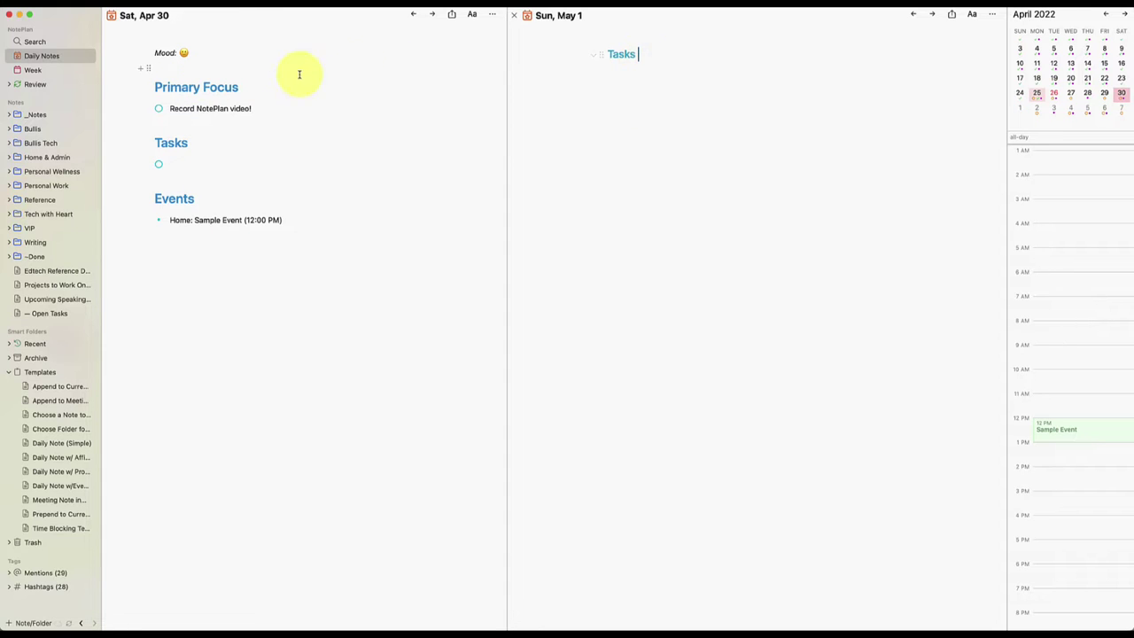
# Step: Select and delete the entire Apr 30 note, leaving the template list unused
pyautogui.moveTo(291, 271); pyautogui.dragTo(122, 18)
pyautogui.press('BackSpace')
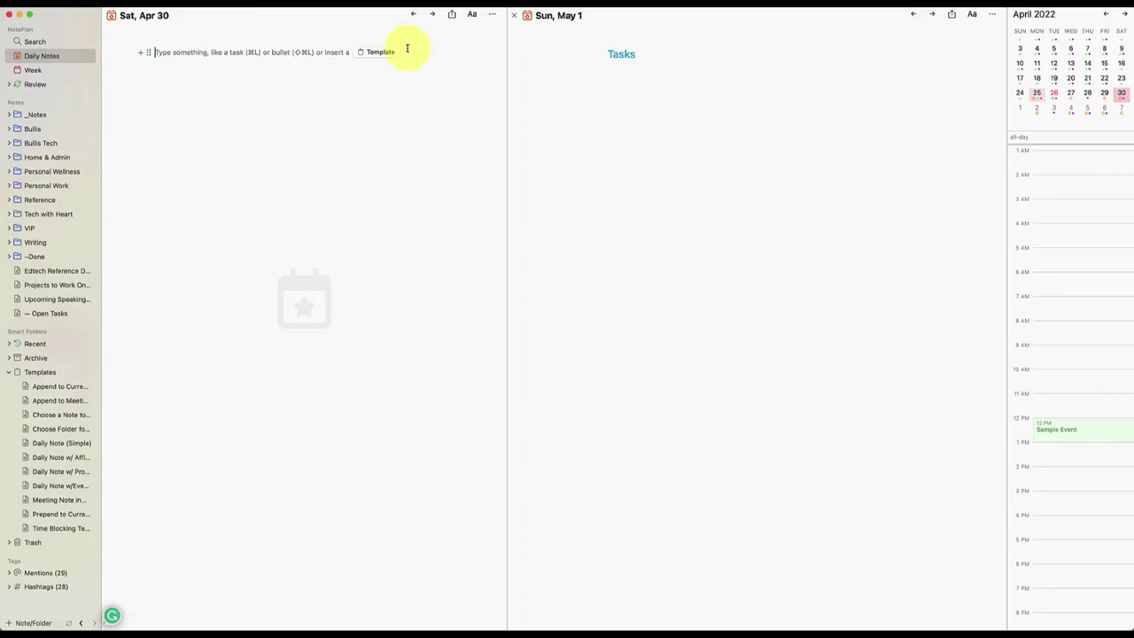
pyautogui.click(396, 54)
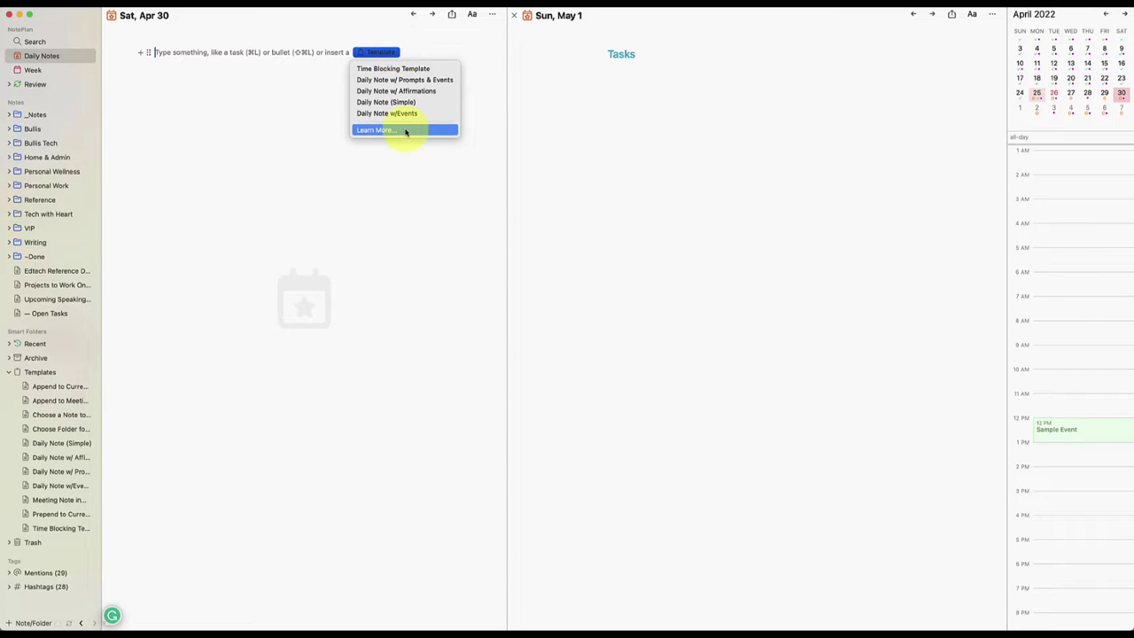
pyautogui.click(255, 70)
pyautogui.click(730, 100)
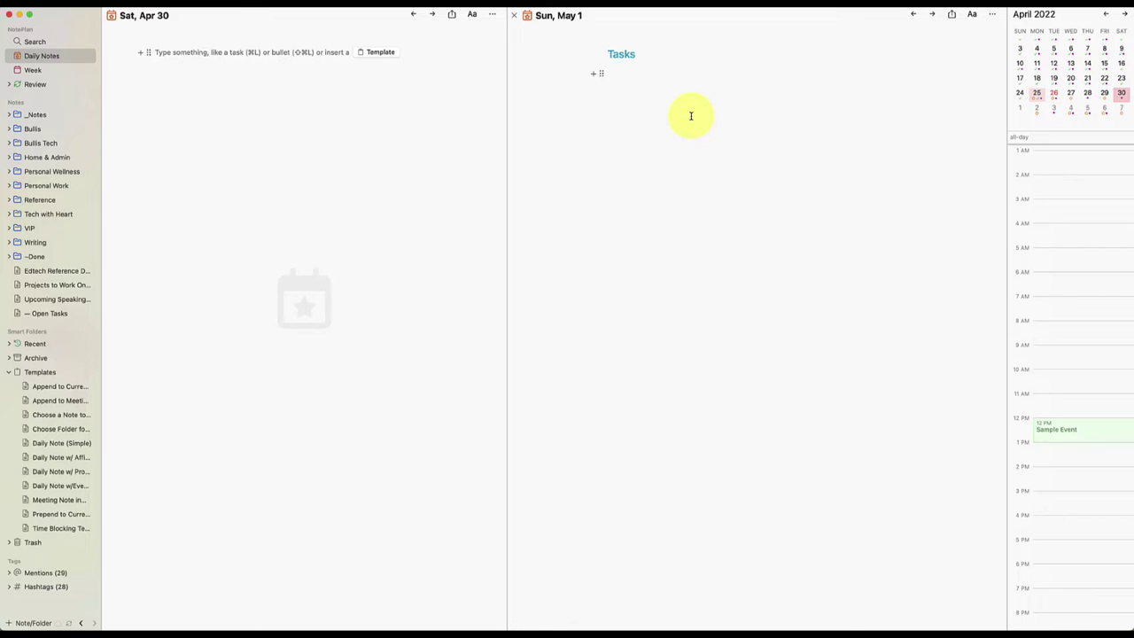
# Step: Insert the Daily Note (Simple) template into May 1 with the /np:insert command
pyautogui.press('super+k')
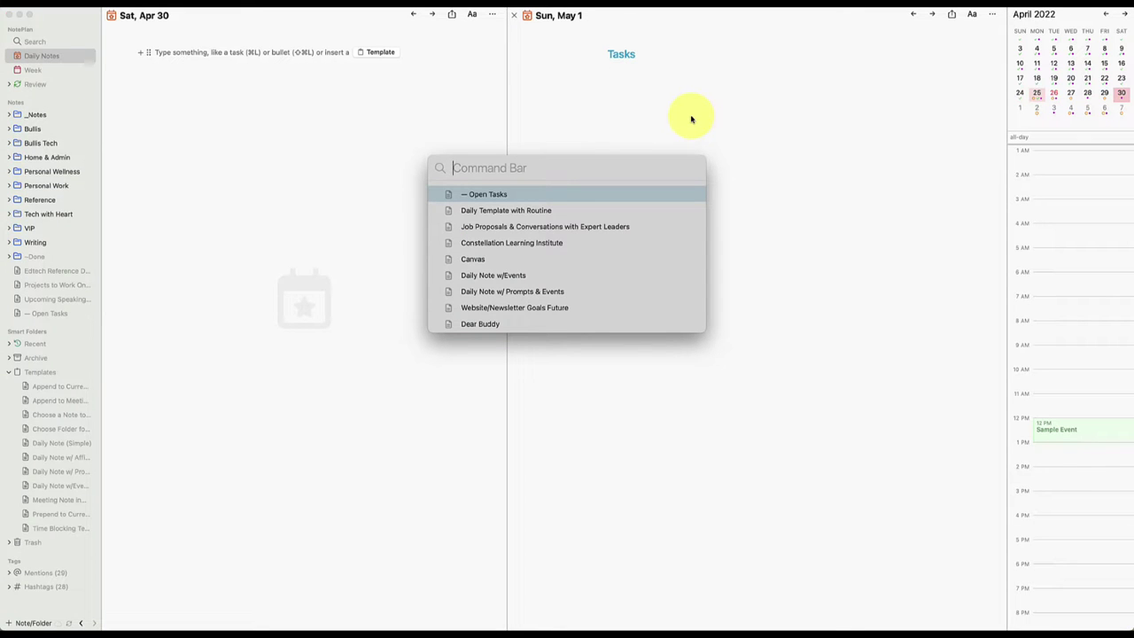
pyautogui.write('/')
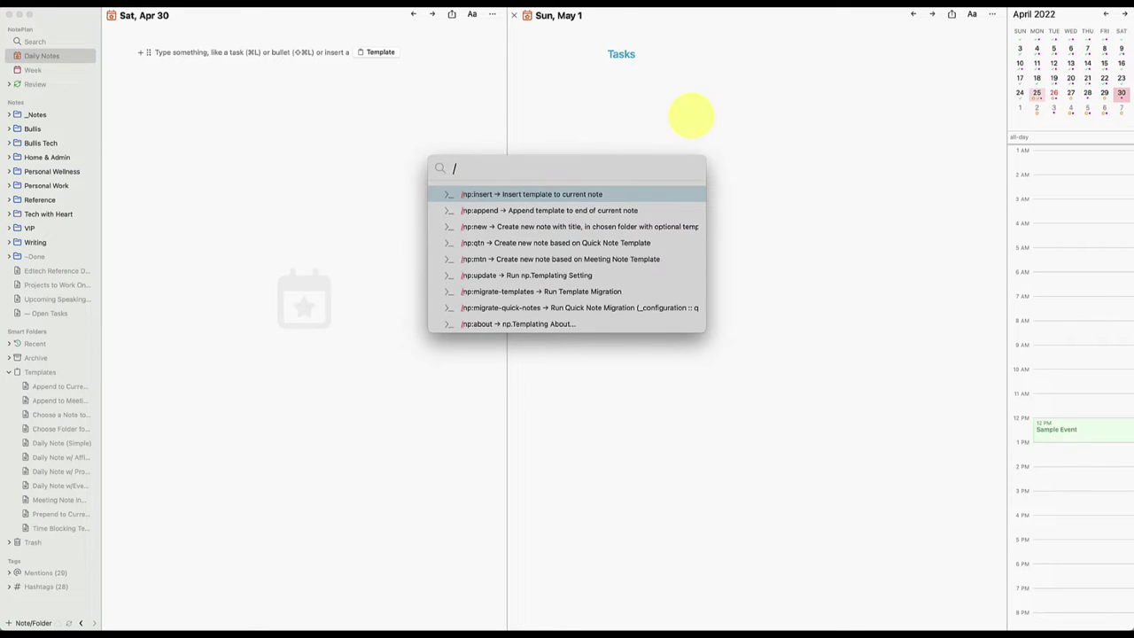
pyautogui.click(518, 197)
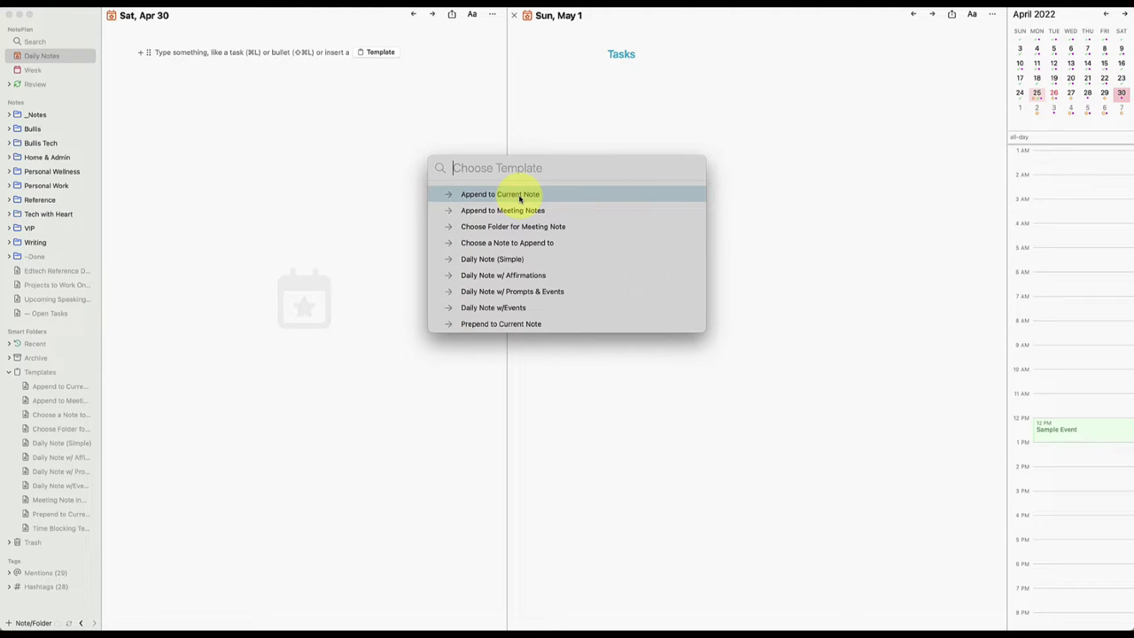
pyautogui.scroll(-3, 519, 247)
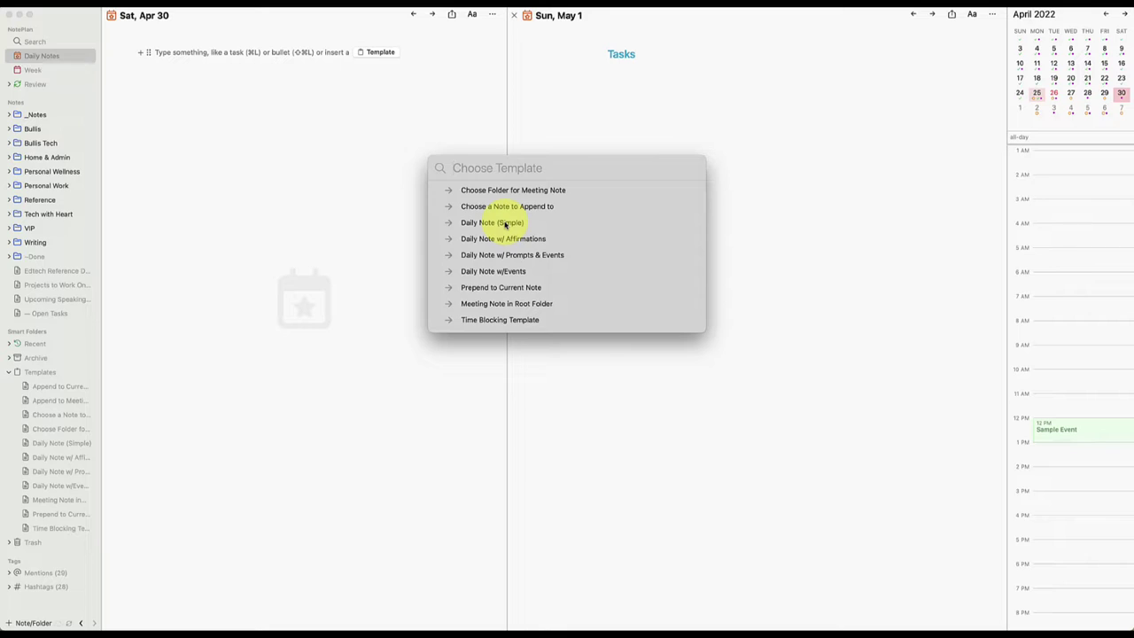
pyautogui.click(506, 224)
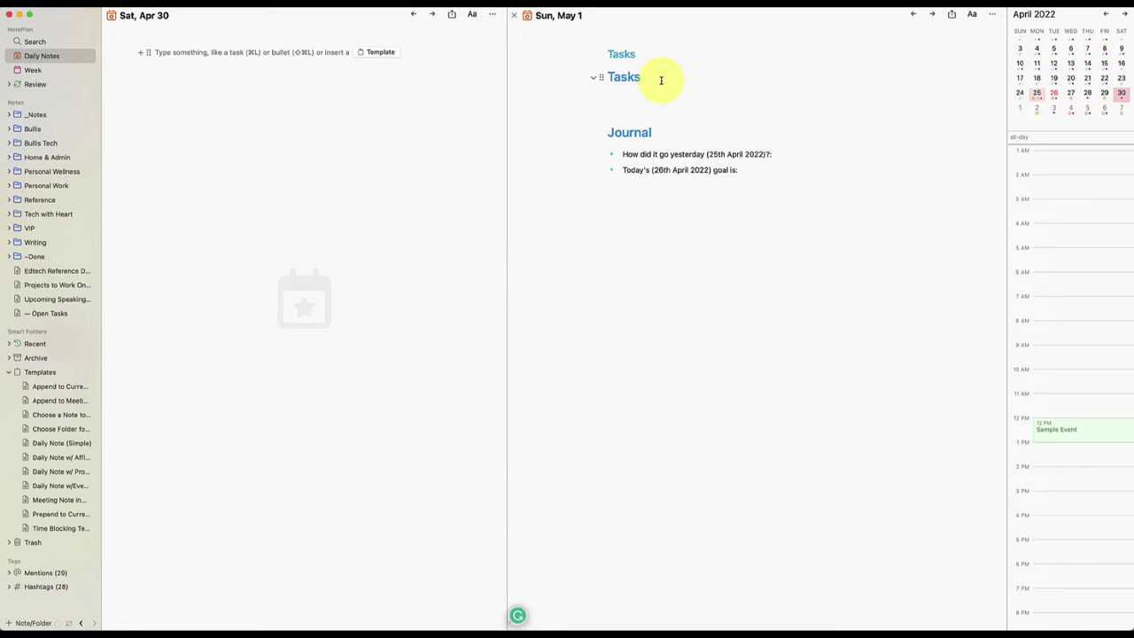
pyautogui.click(652, 263)
pyautogui.click(652, 55)
pyautogui.press('Right')
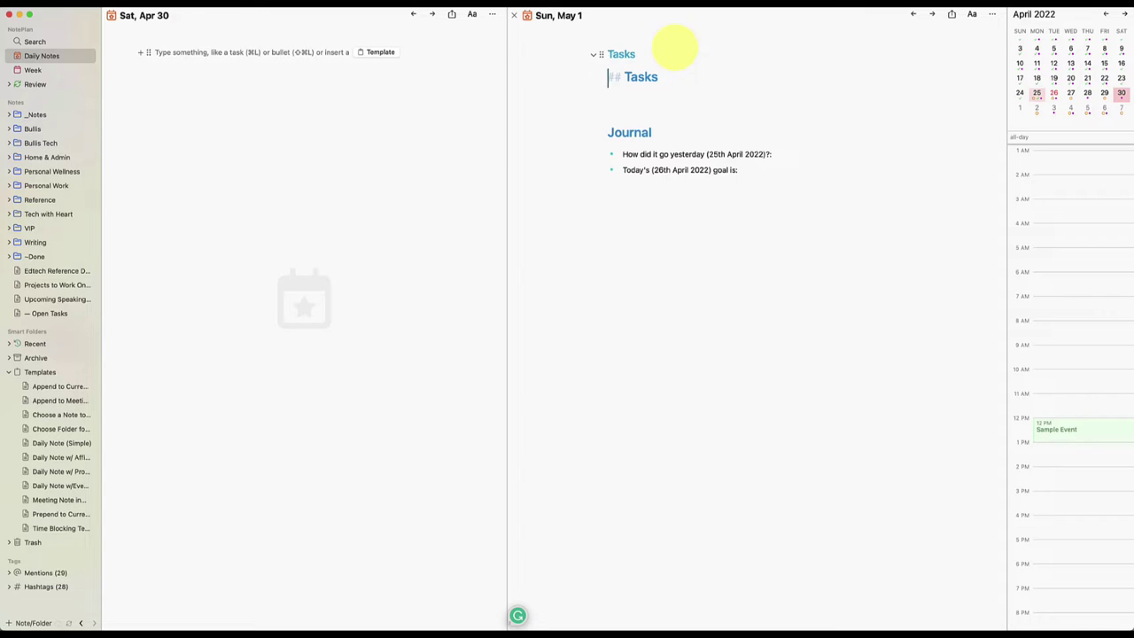
# Step: Insert the Daily Note w/ Affirmations template into May 1 via the /template command search
pyautogui.click(379, 53)
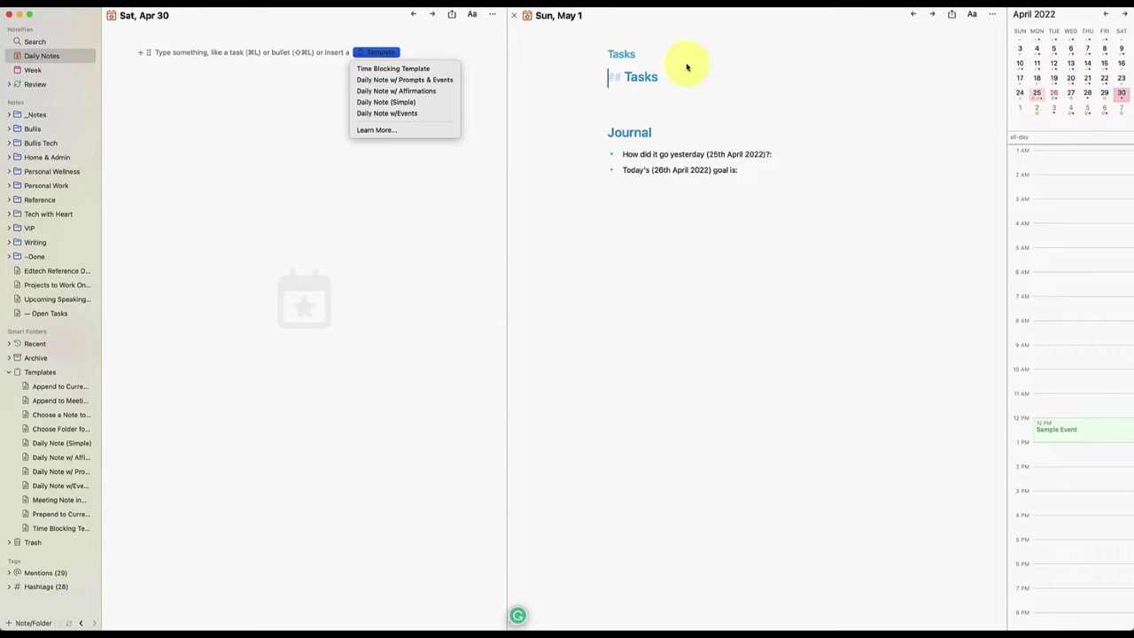
pyautogui.click(758, 57)
pyautogui.press('super+j')
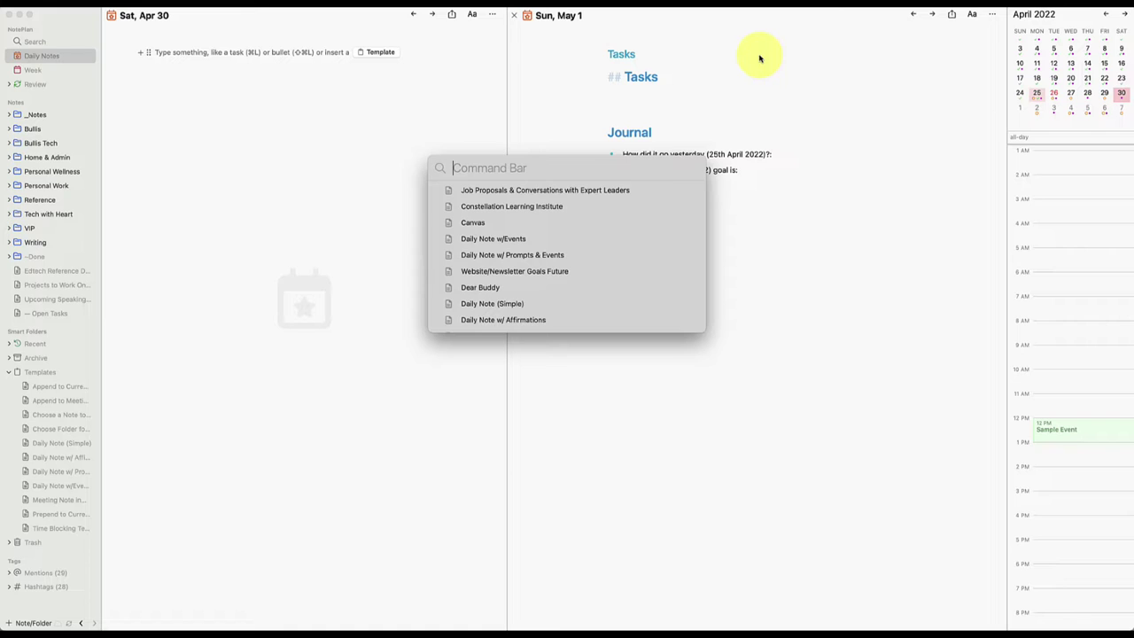
pyautogui.write('/')
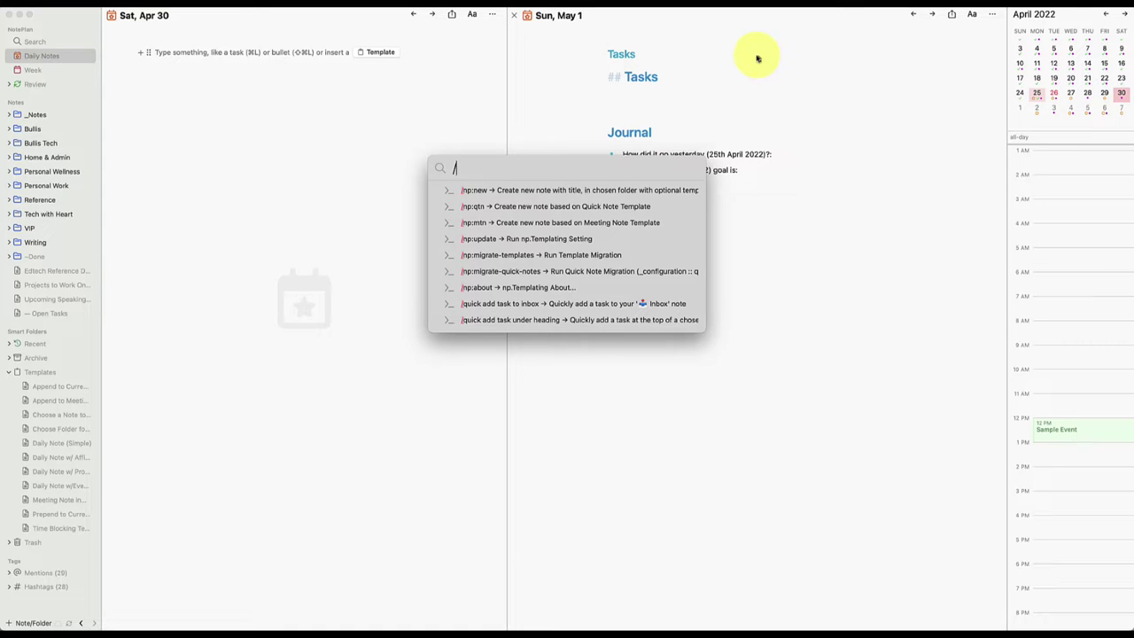
pyautogui.write('temp')
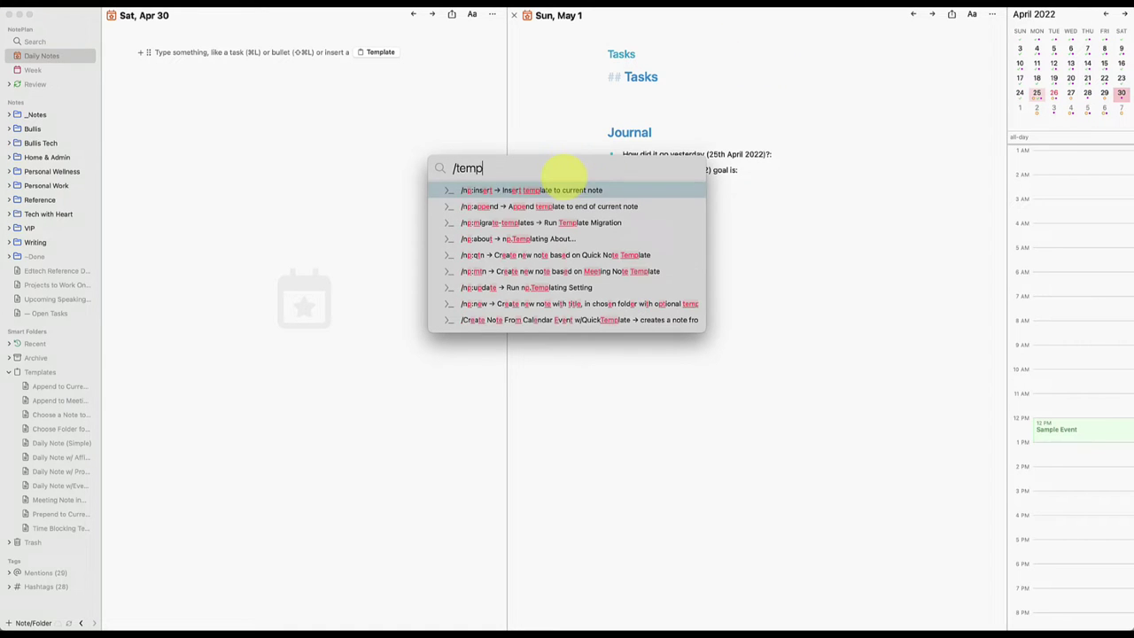
pyautogui.write('late')
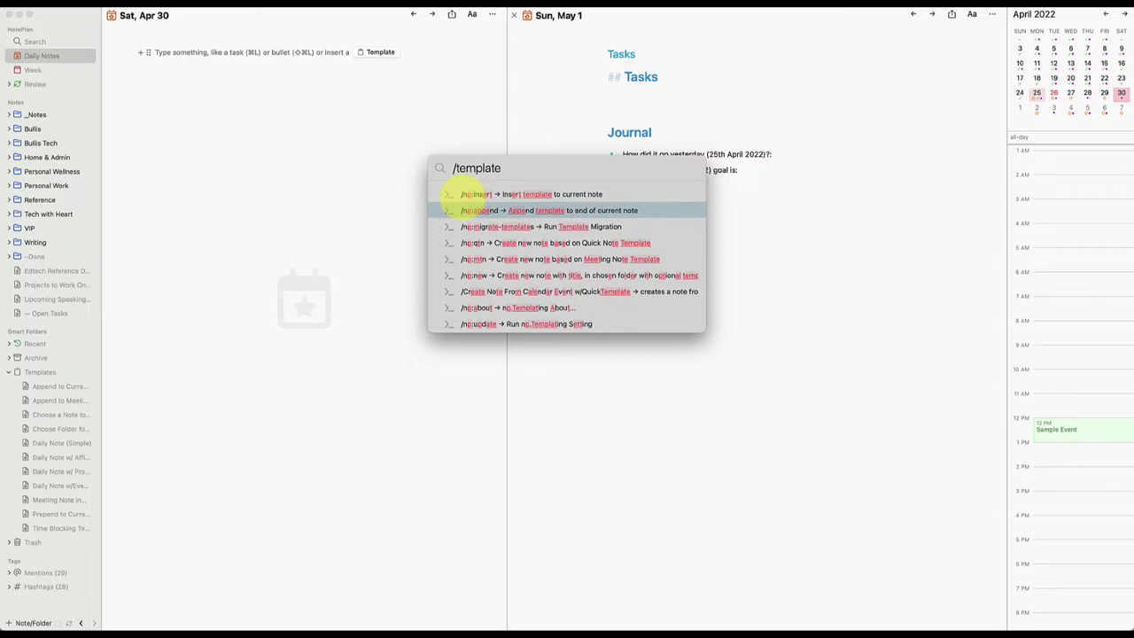
pyautogui.click(468, 194)
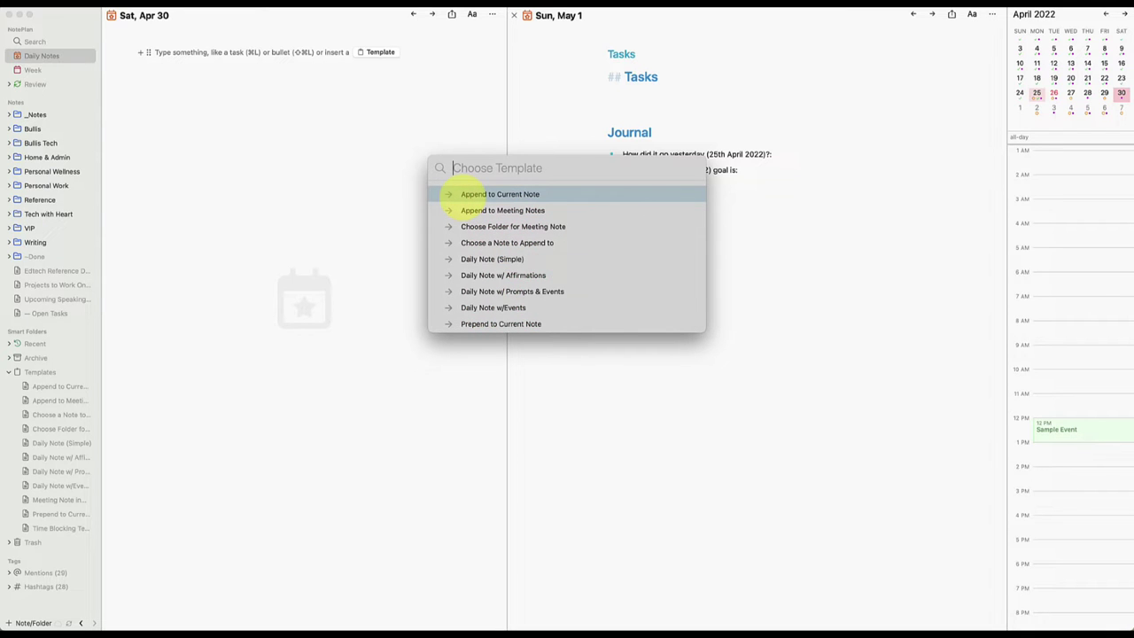
pyautogui.scroll(-2, 534, 286)
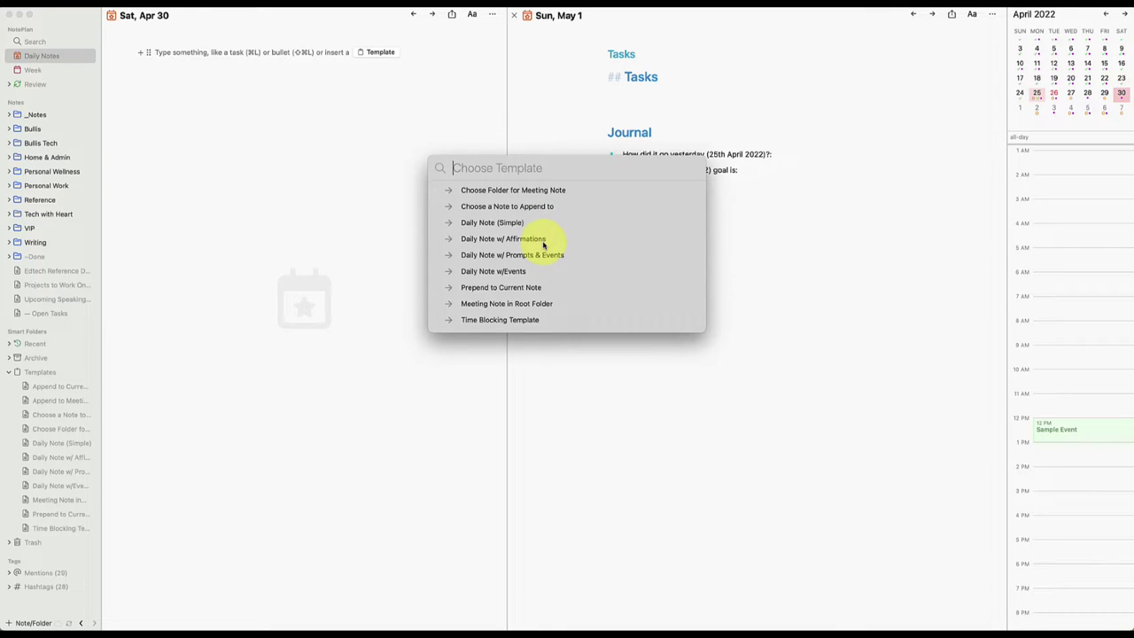
pyautogui.click(542, 239)
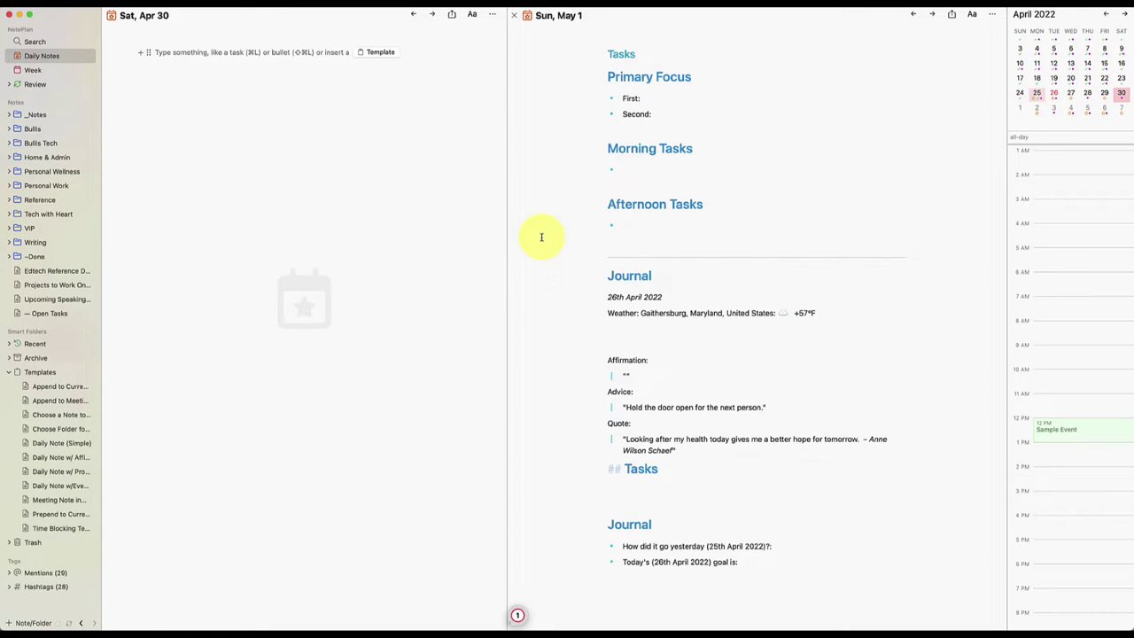
# Step: Review the inserted affirmations content and select the whole May 1 note
pyautogui.scroll(-2, 673, 310)
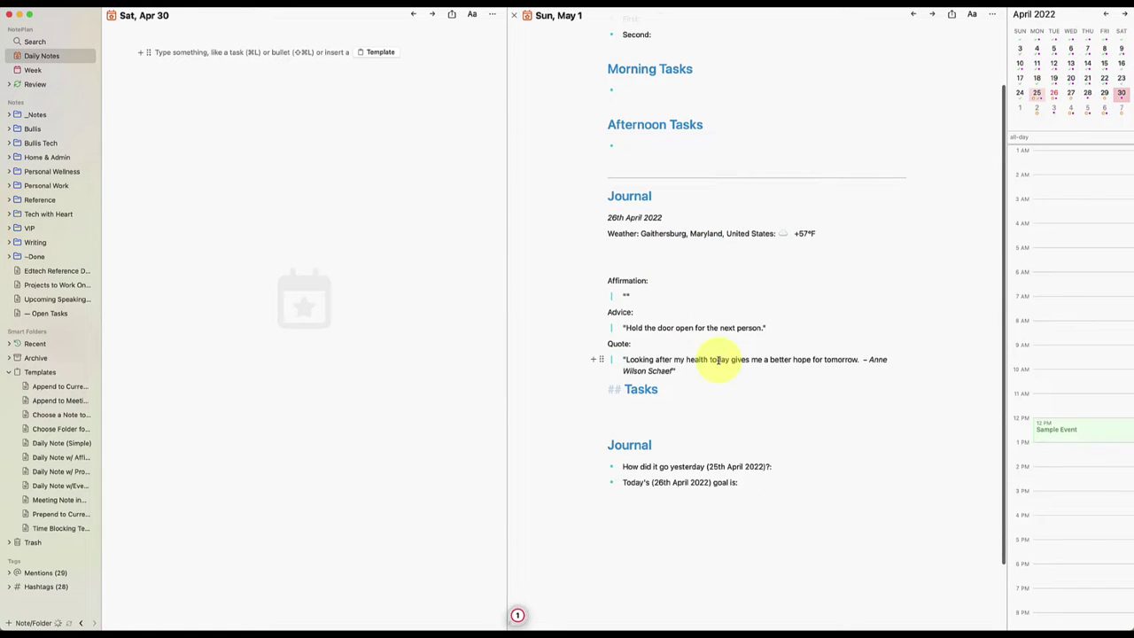
pyautogui.scroll(2, 715, 342)
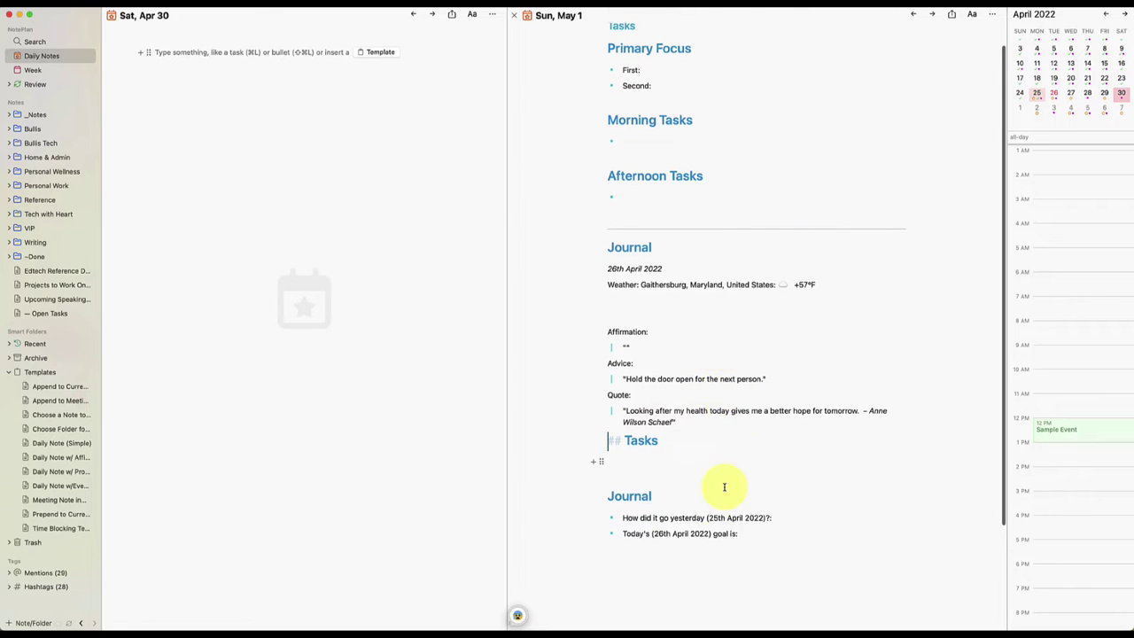
pyautogui.scroll(1, 716, 551)
pyautogui.moveTo(650, 597); pyautogui.dragTo(599, 53)
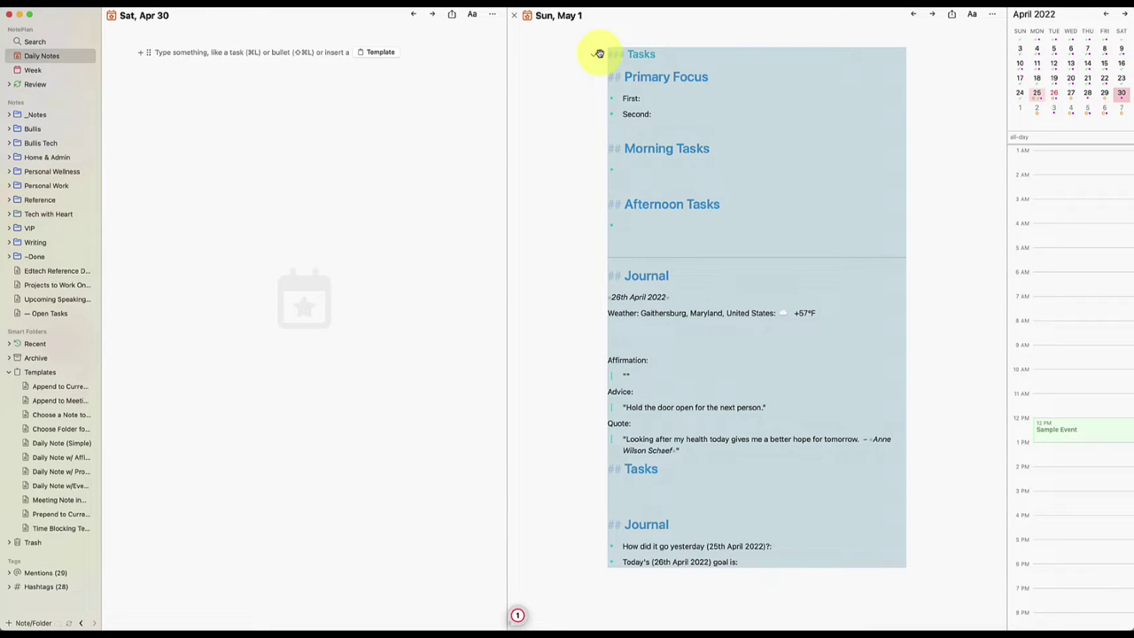
pyautogui.click(670, 114)
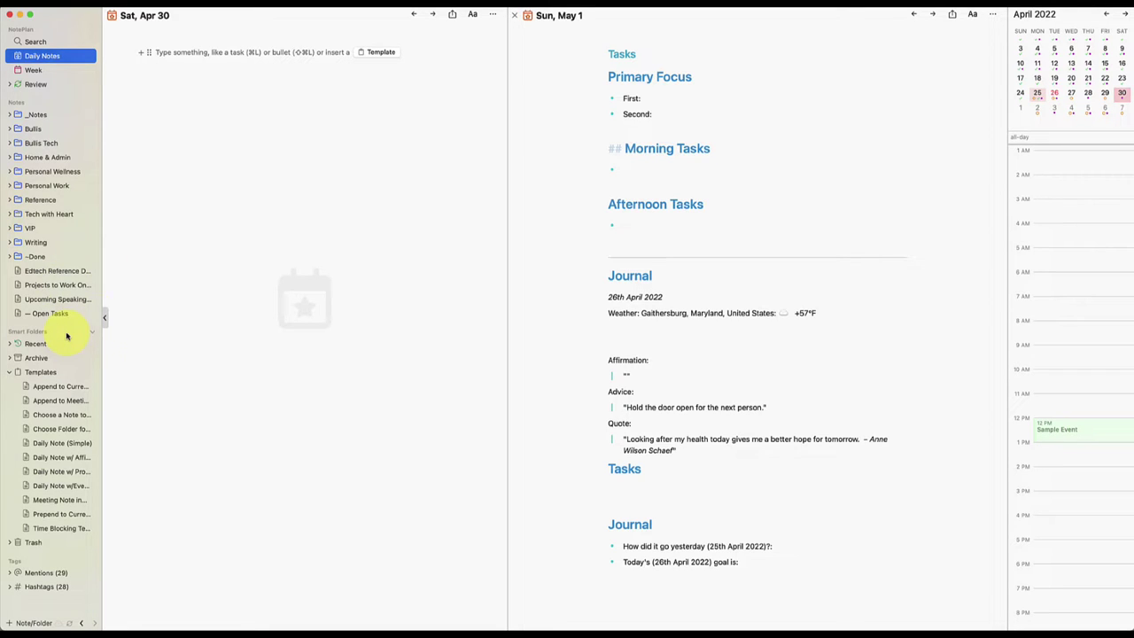
pyautogui.press('super+j')
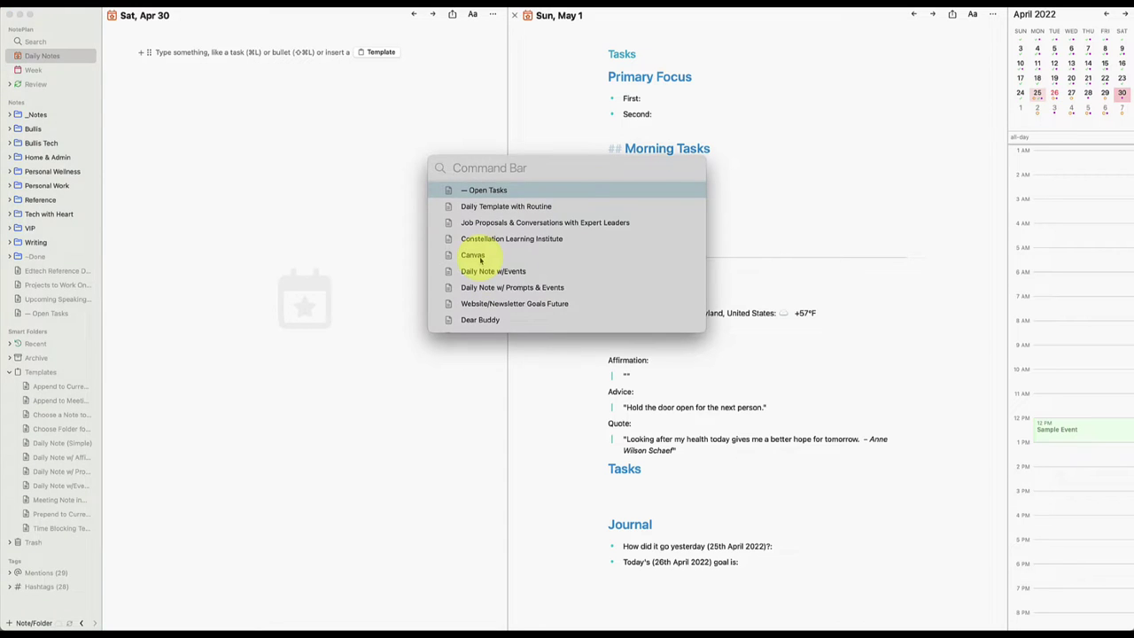
pyautogui.write('/')
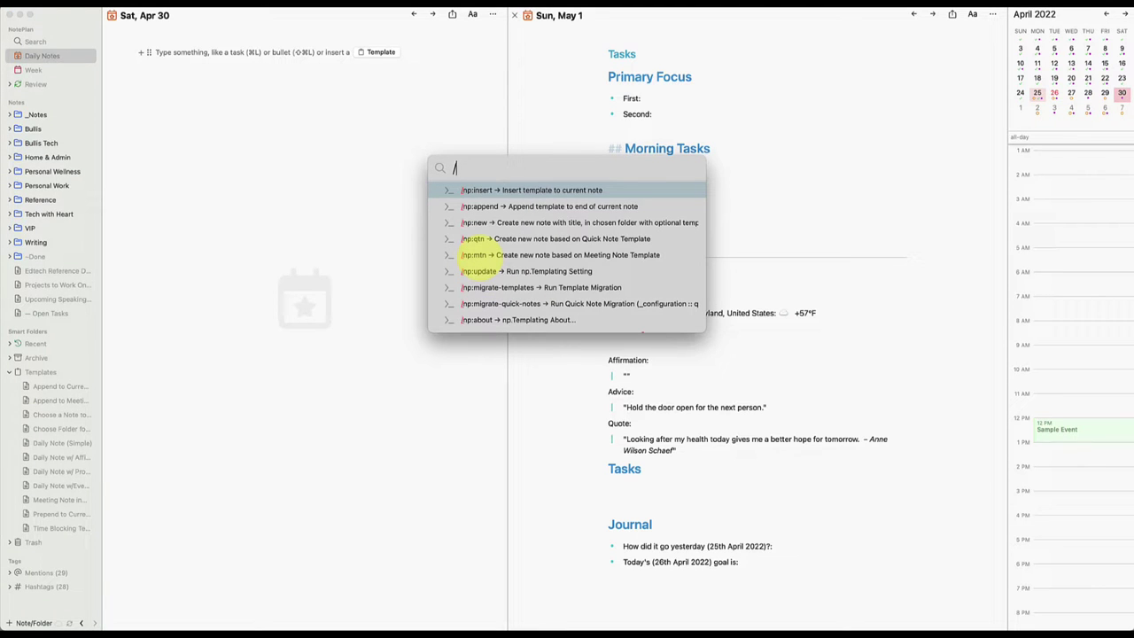
pyautogui.press('Escape')
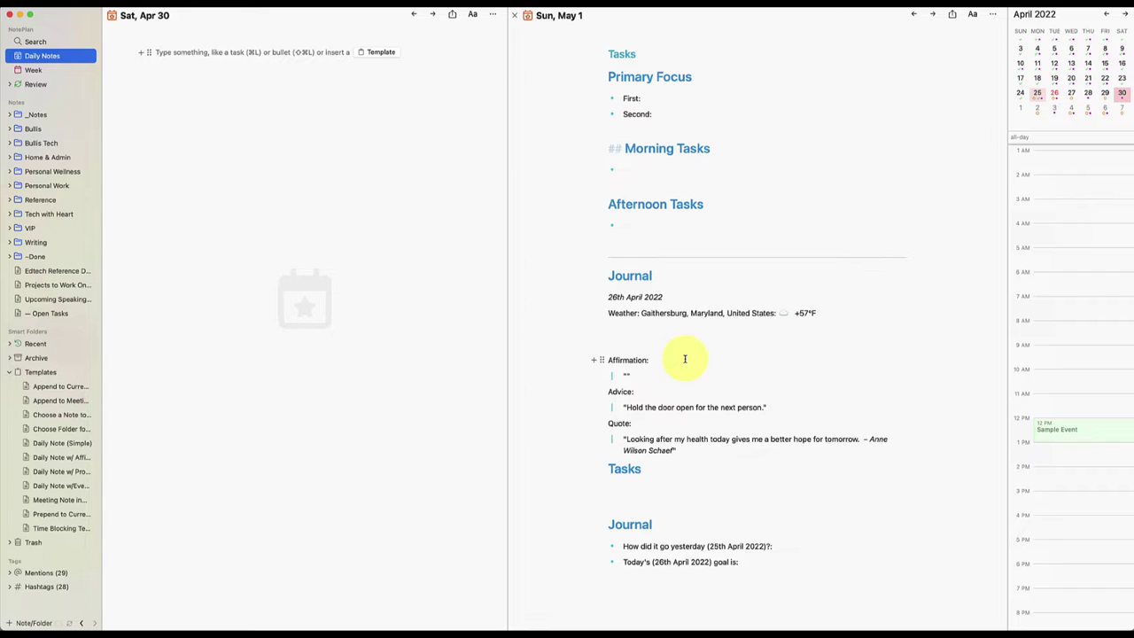
# Step: Link a note to Sample Event by prepending a meeting-note template into Apr 30
pyautogui.click(1084, 434)
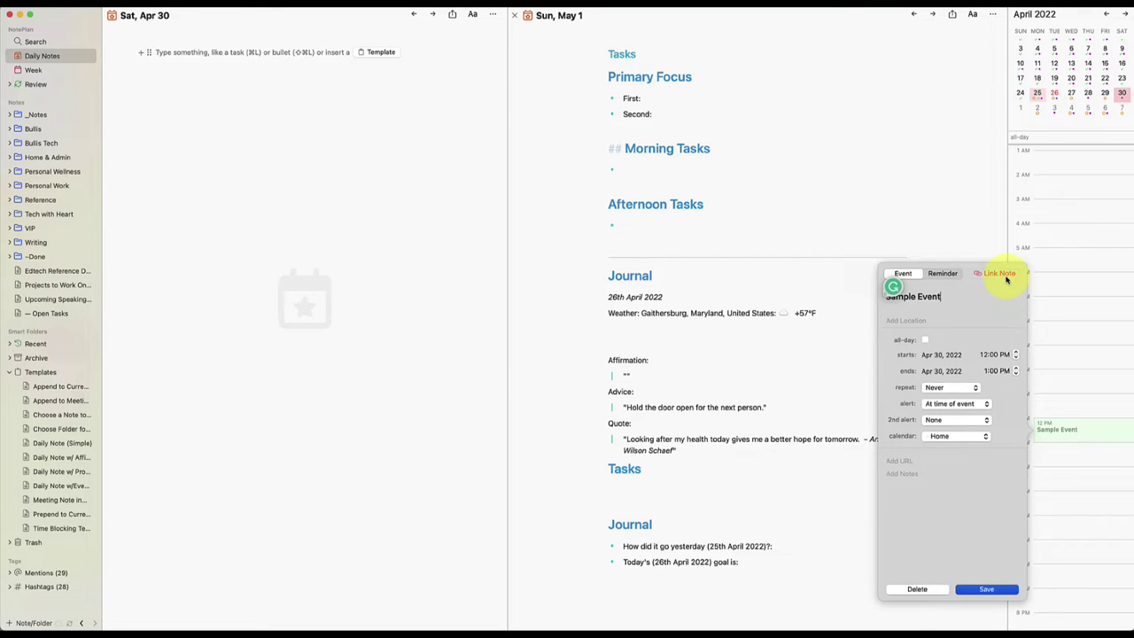
pyautogui.click(1007, 276)
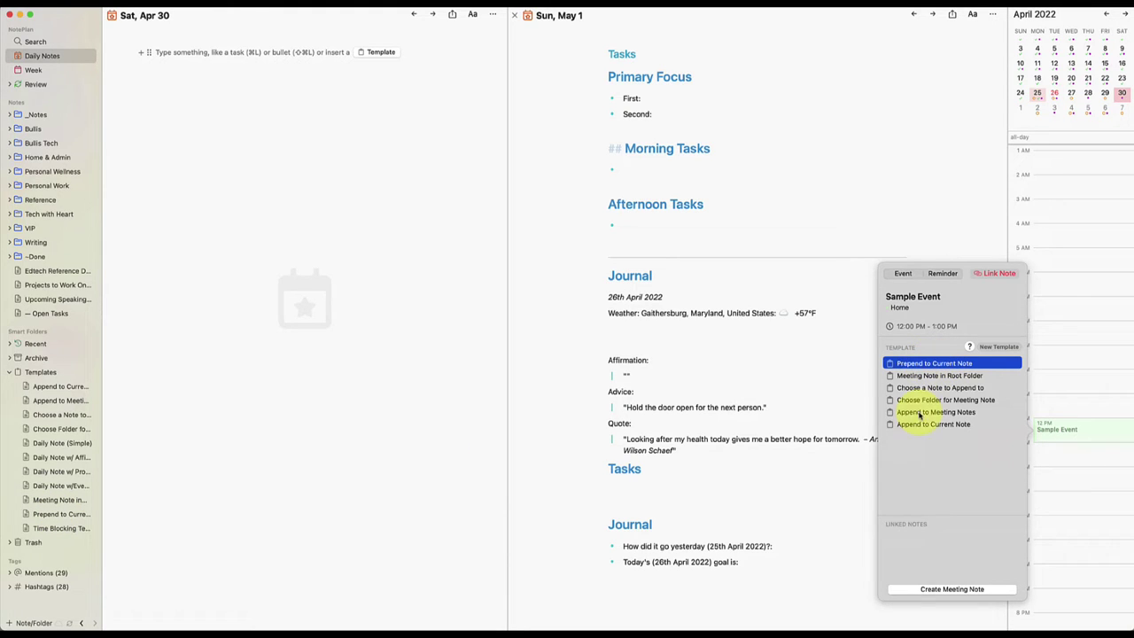
pyautogui.click(936, 587)
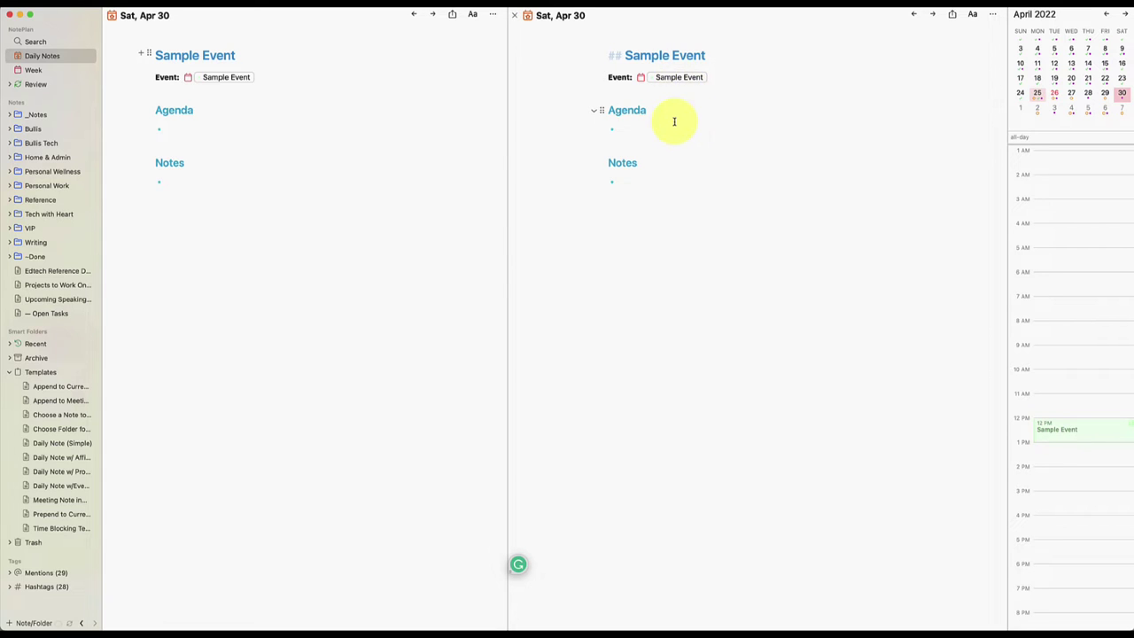
pyautogui.click(664, 78)
pyautogui.click(586, 335)
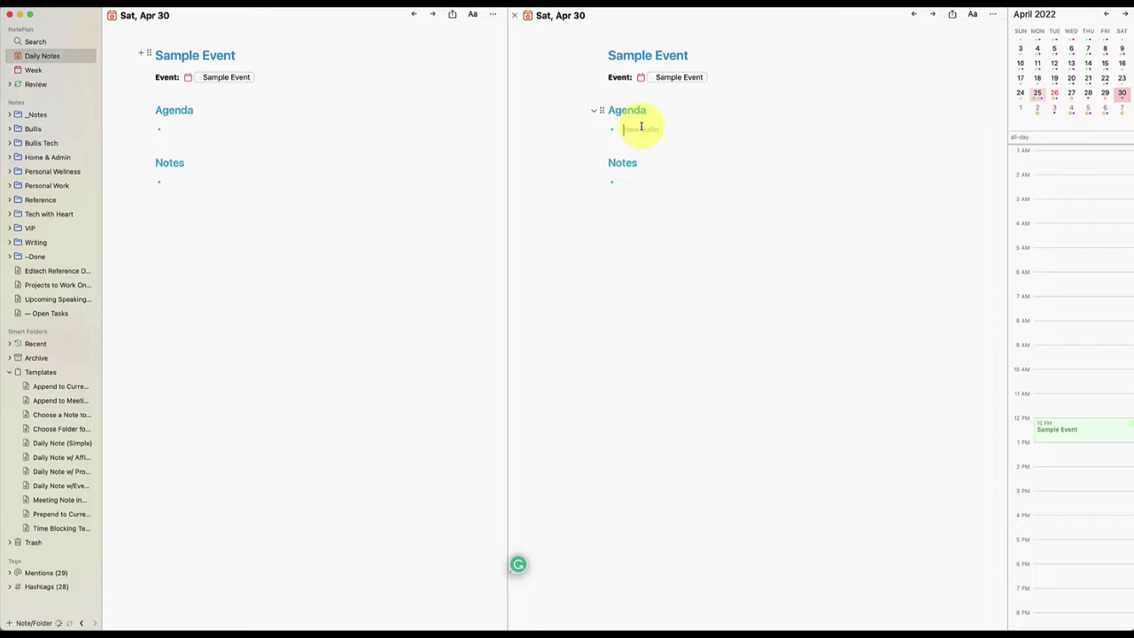
pyautogui.click(639, 130)
pyautogui.click(621, 181)
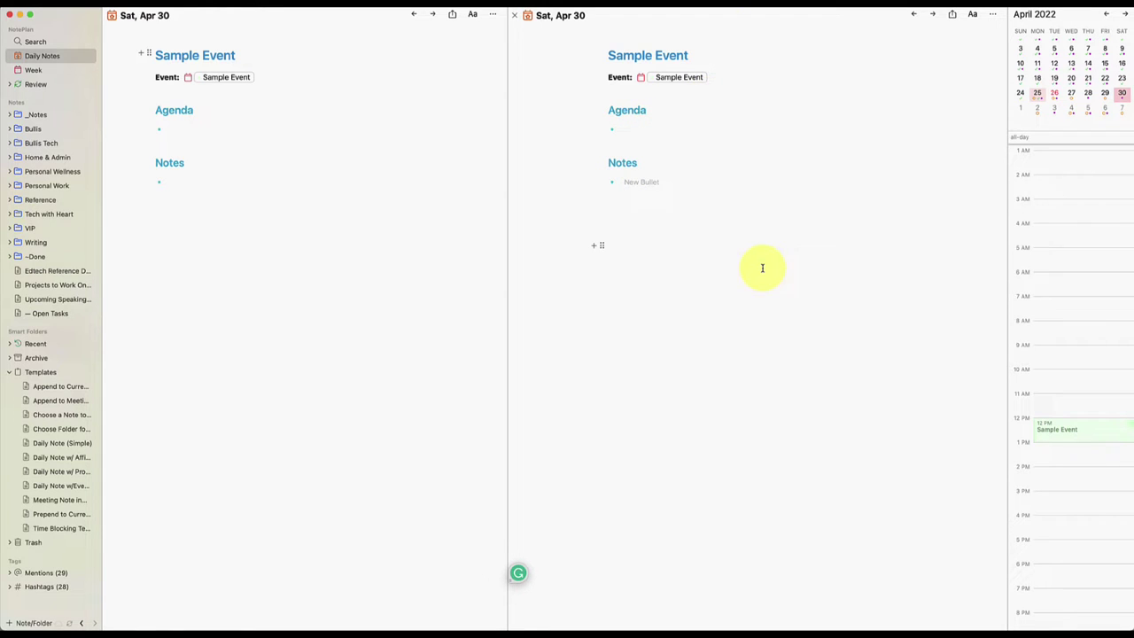
pyautogui.click(1059, 433)
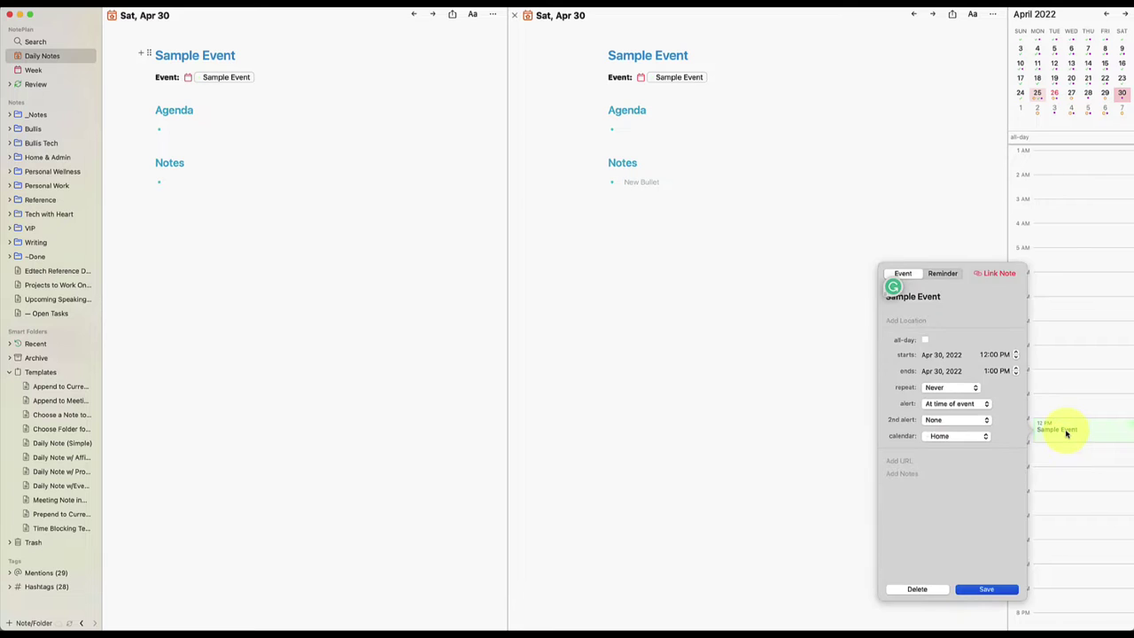
pyautogui.click(997, 274)
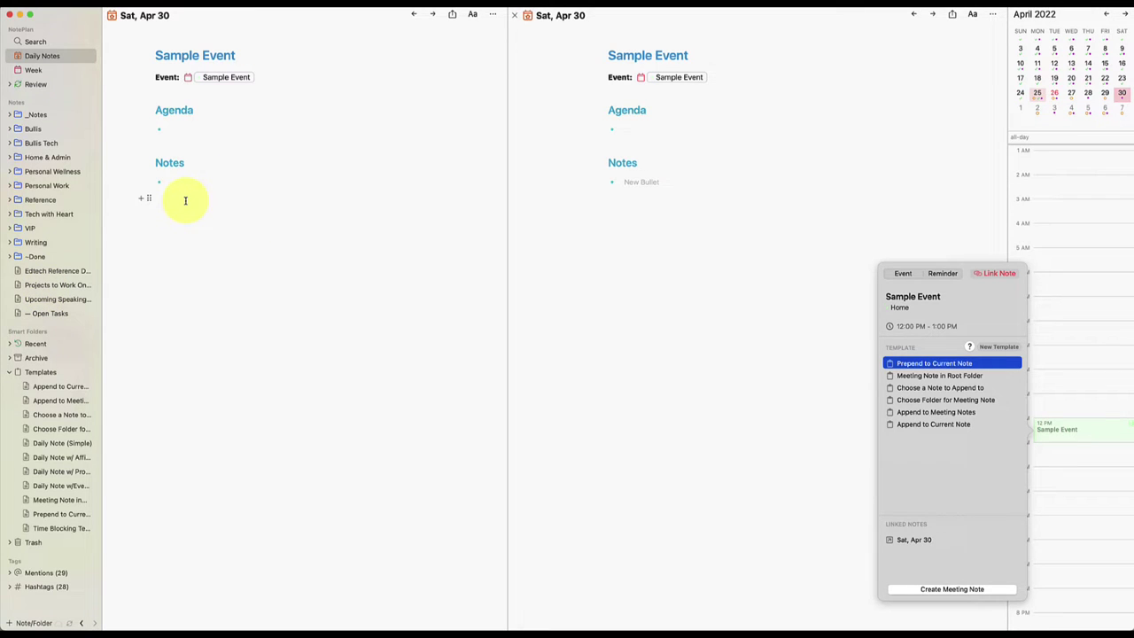
pyautogui.click(711, 263)
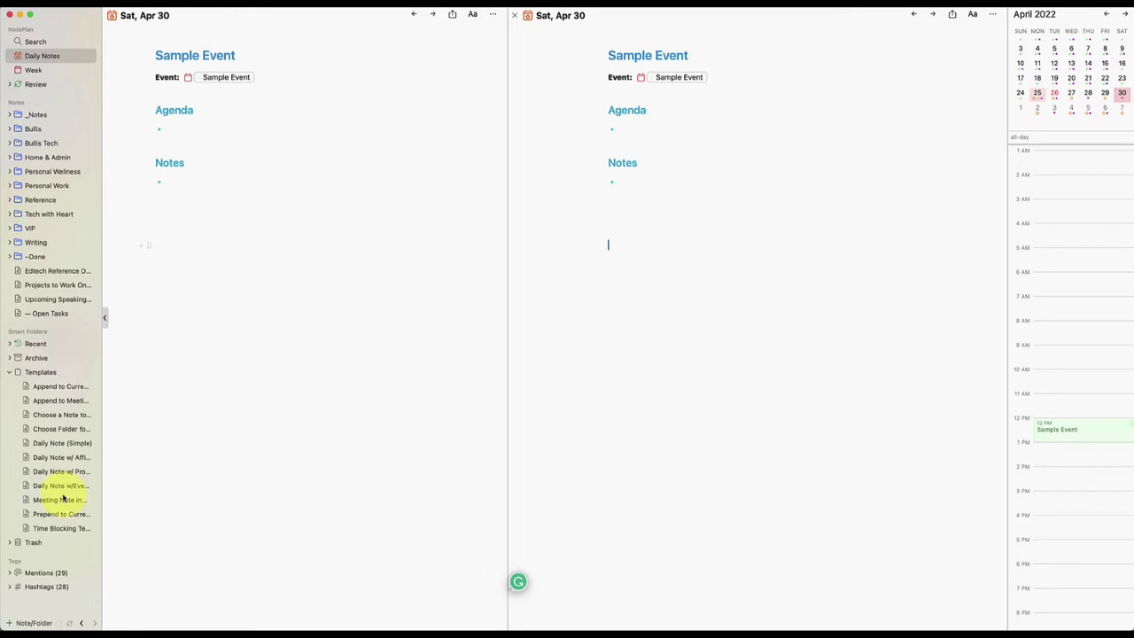
# Step: Open the Append to Current Note template and select its full text for copying
pyautogui.click(41, 388)
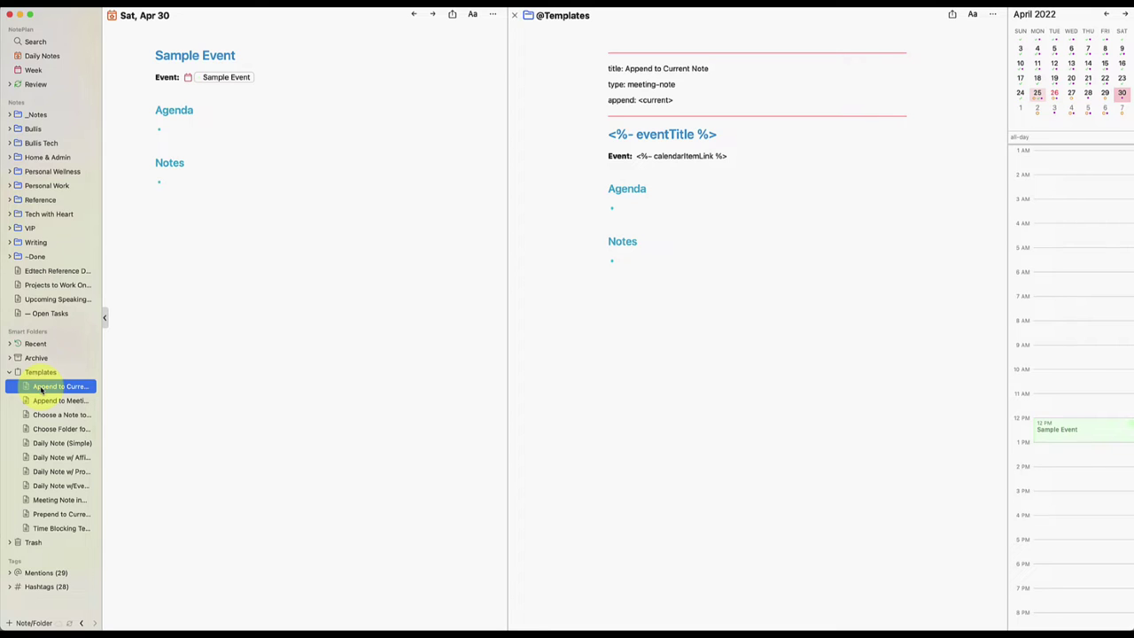
pyautogui.moveTo(655, 329); pyautogui.dragTo(613, 28)
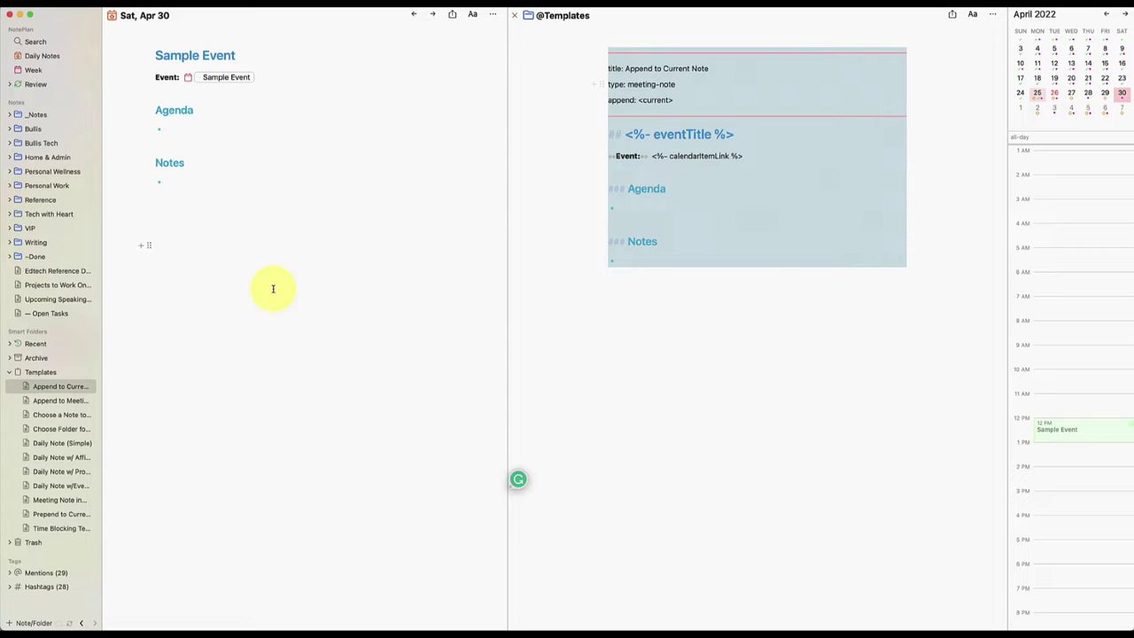
pyautogui.click(514, 15)
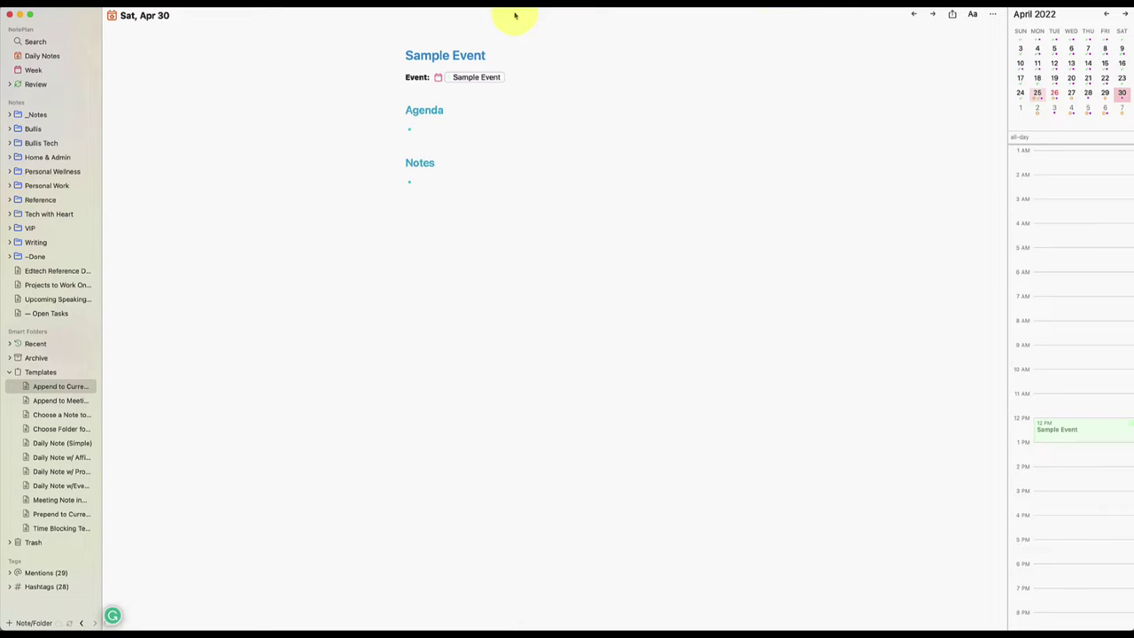
pyautogui.click(20, 390)
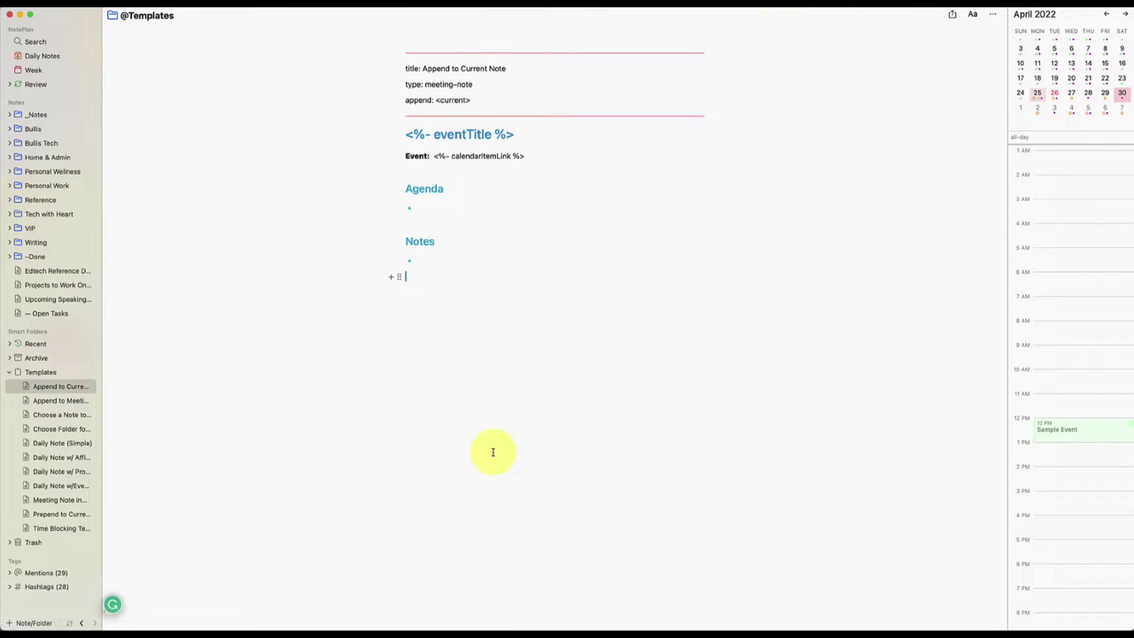
pyautogui.moveTo(491, 450); pyautogui.dragTo(392, 56)
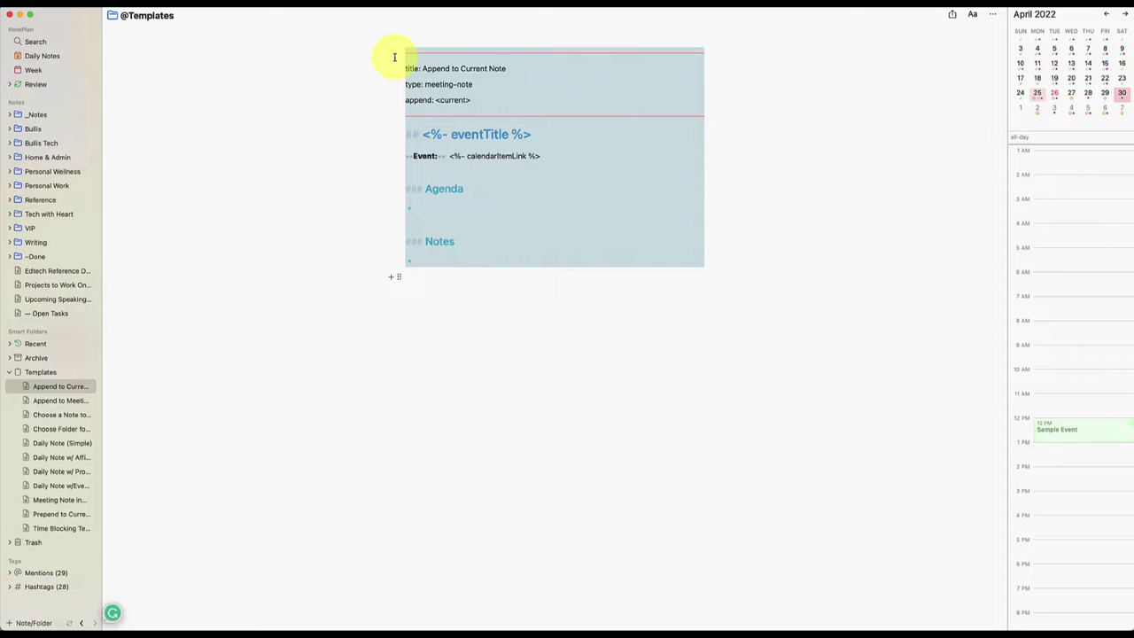
# Step: Create a new template note with the pasted Append text, then move that duplicate to Trash
pyautogui.click(18, 623)
pyautogui.click(126, 558)
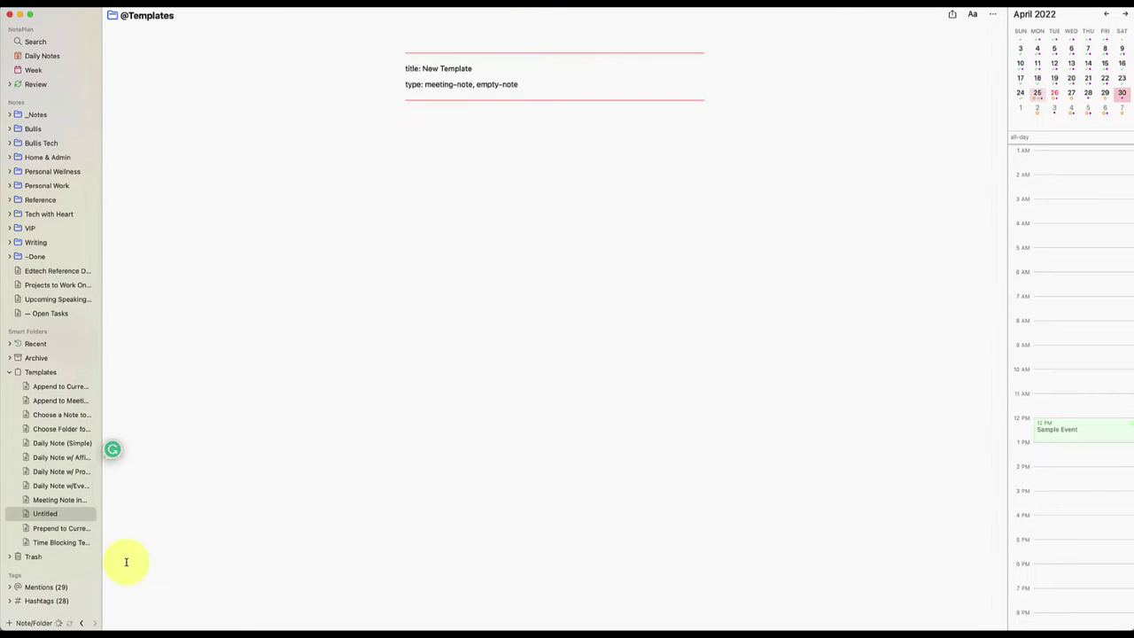
pyautogui.press('super+a')
pyautogui.press('BackSpace')
pyautogui.write('title: Append to Current Note type: meeting-note append: <current> <%- eventTitle %> Event: <%- calendarItemLink %> Agenda * Notes *')
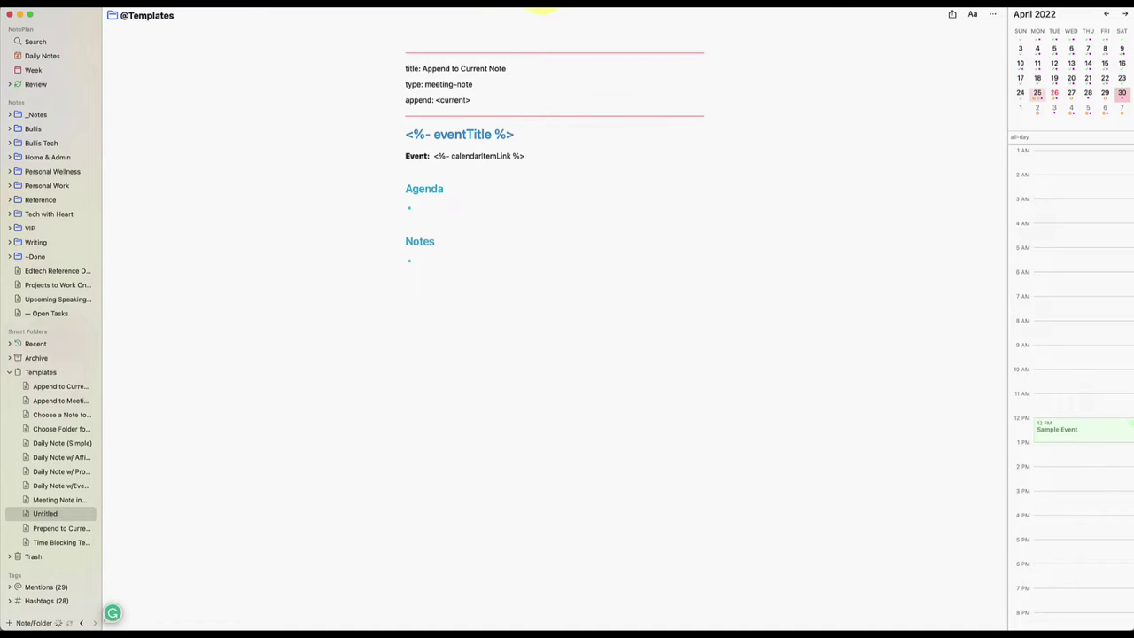
pyautogui.doubleClick(438, 68)
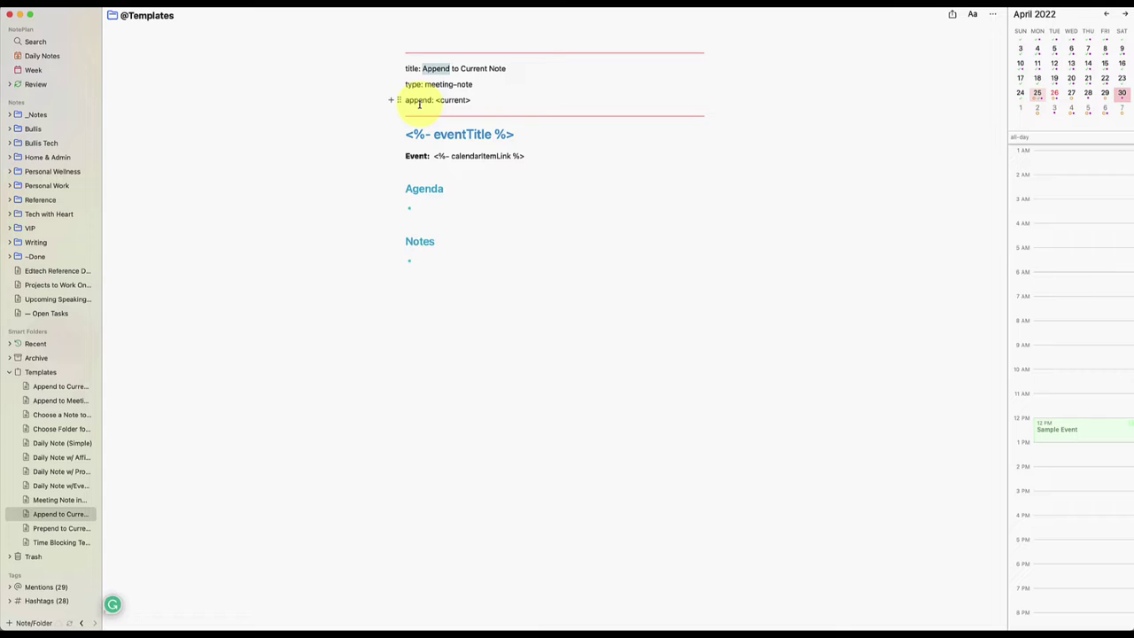
pyautogui.click(416, 100)
pyautogui.doubleClick(416, 100)
pyautogui.rightClick(68, 519)
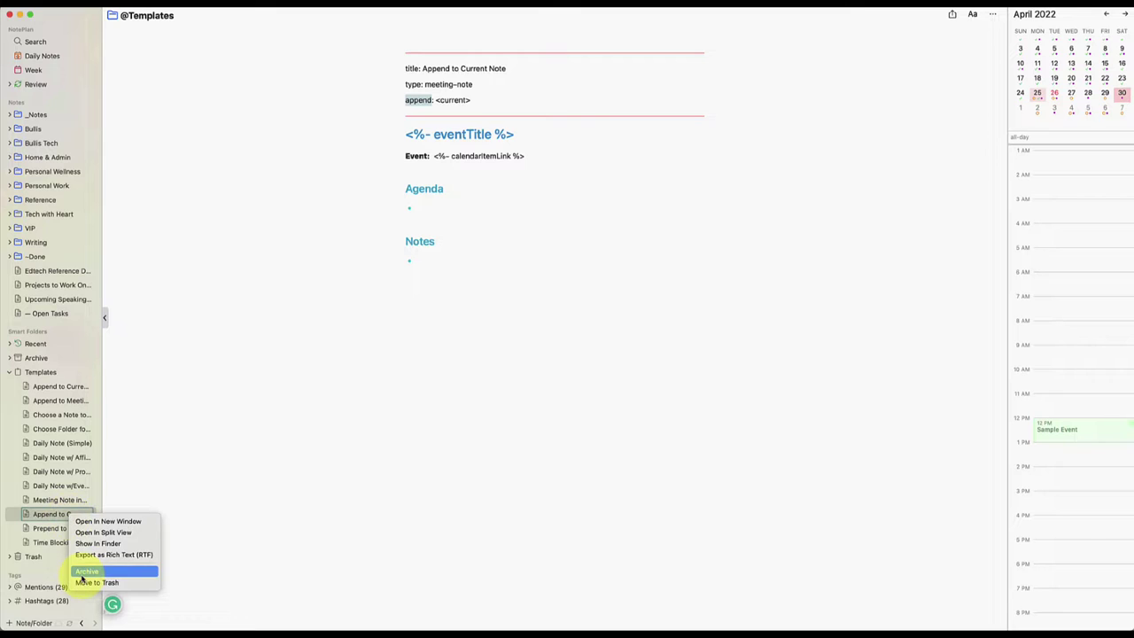
pyautogui.click(89, 582)
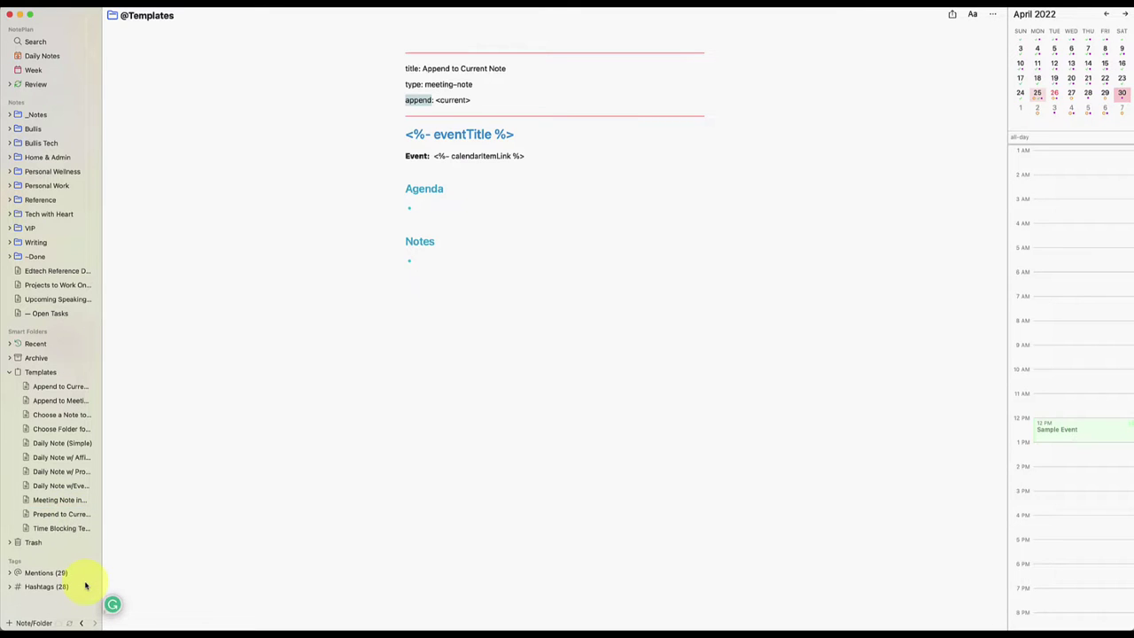
# Step: Open the Daily Note (Simple) template from the Templates sidebar and select its full text
pyautogui.click(46, 515)
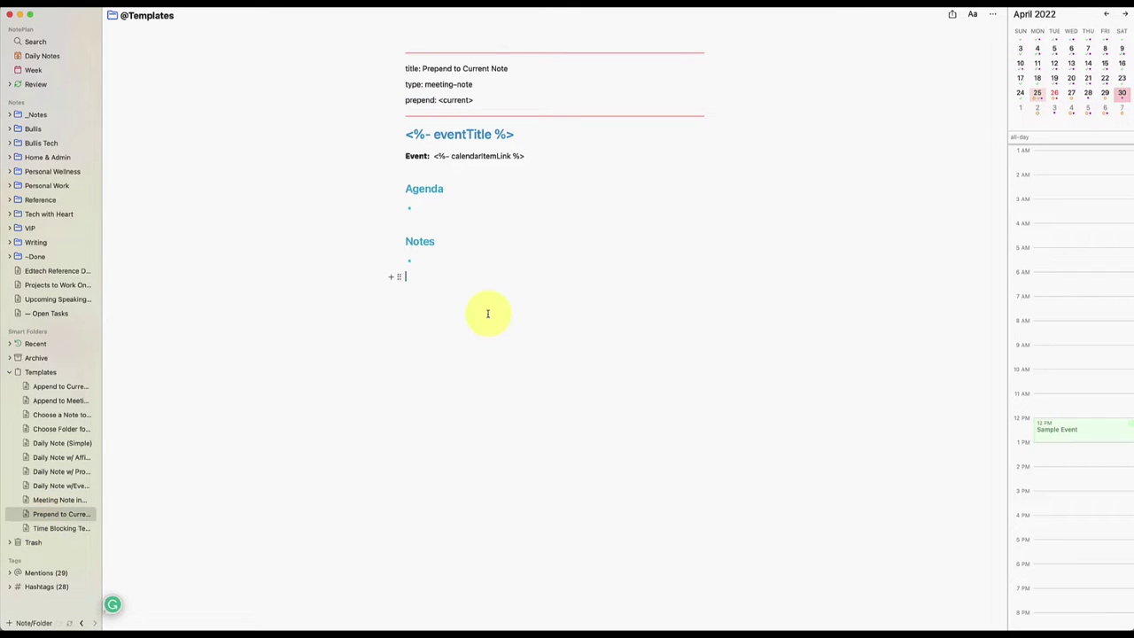
pyautogui.click(51, 443)
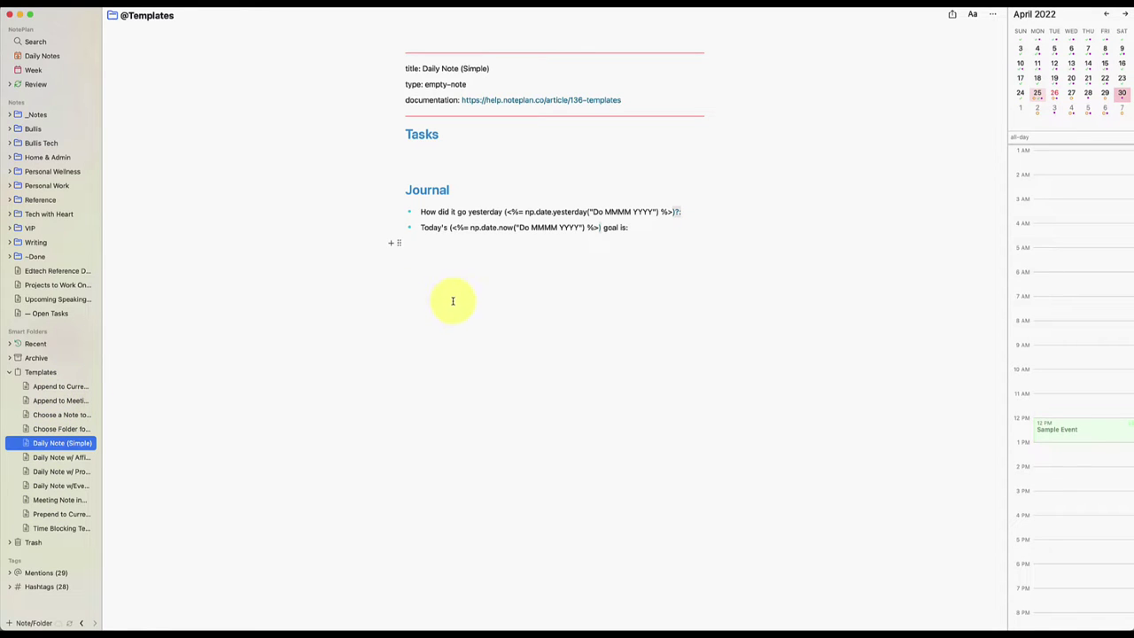
pyautogui.moveTo(458, 299); pyautogui.dragTo(407, 56)
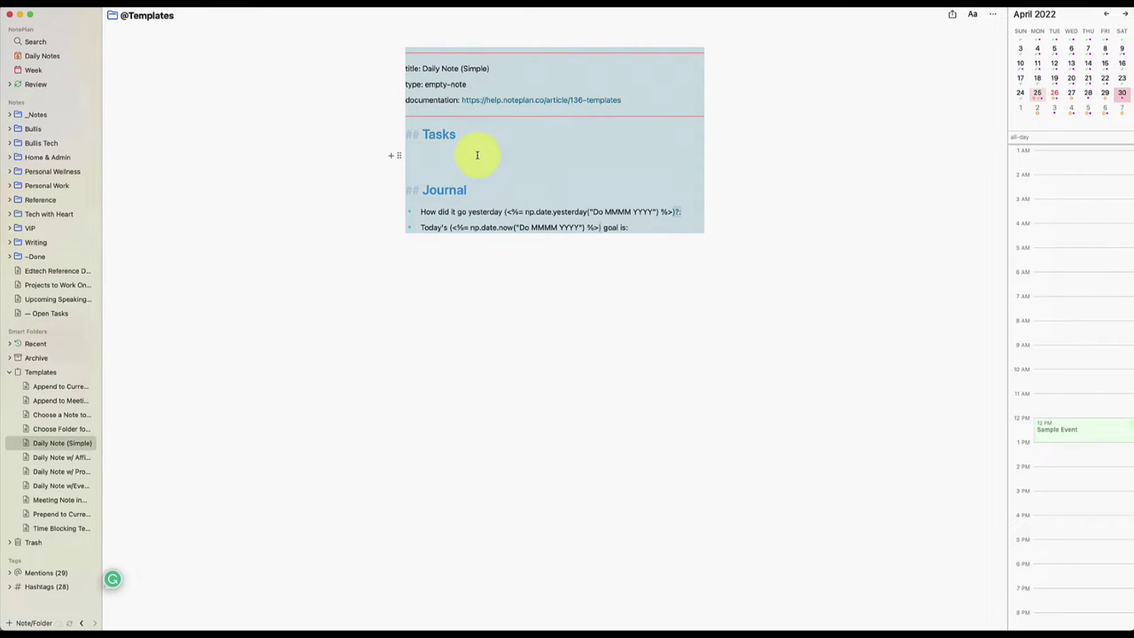
pyautogui.click(475, 69)
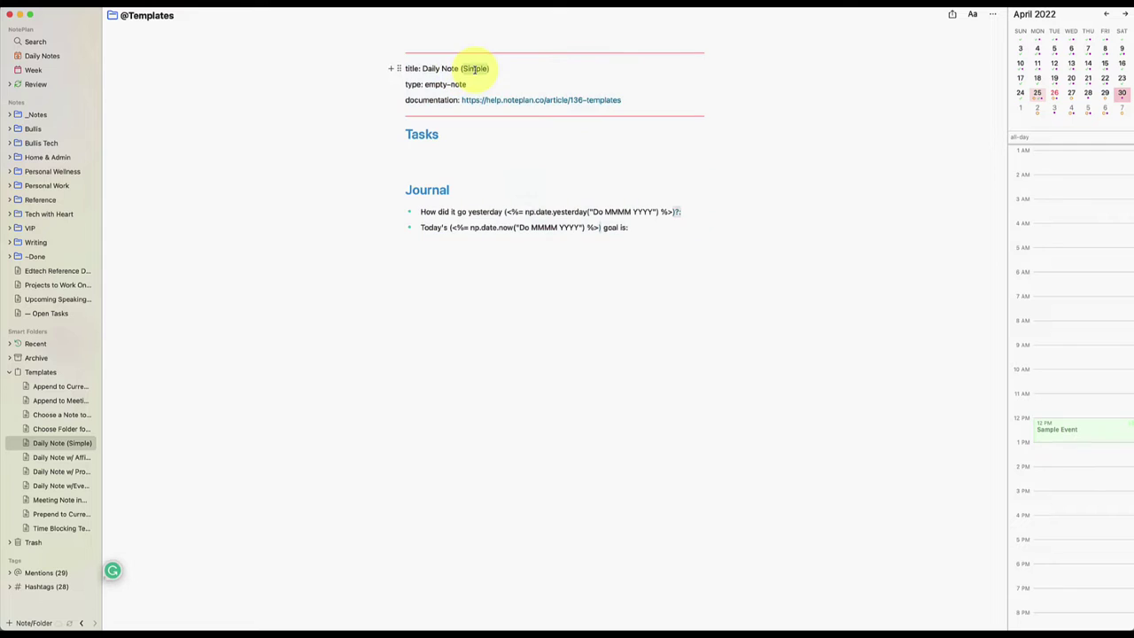
pyautogui.moveTo(481, 303); pyautogui.dragTo(411, 46)
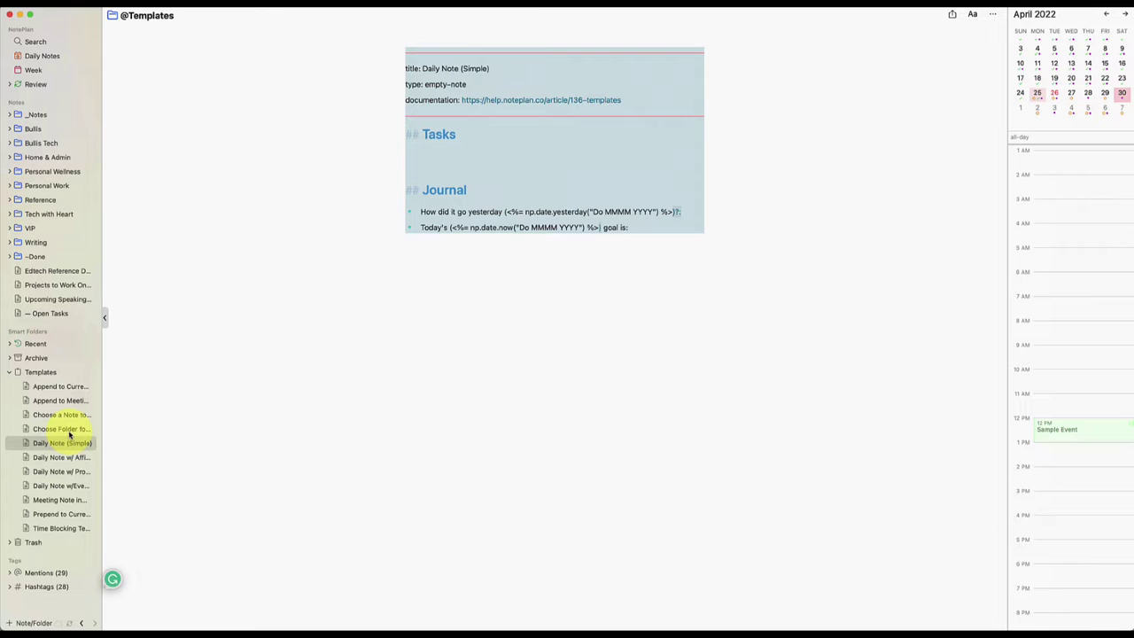
# Step: Select all and delete the Sample Event content from the Sat, Apr 30 note
pyautogui.click(45, 56)
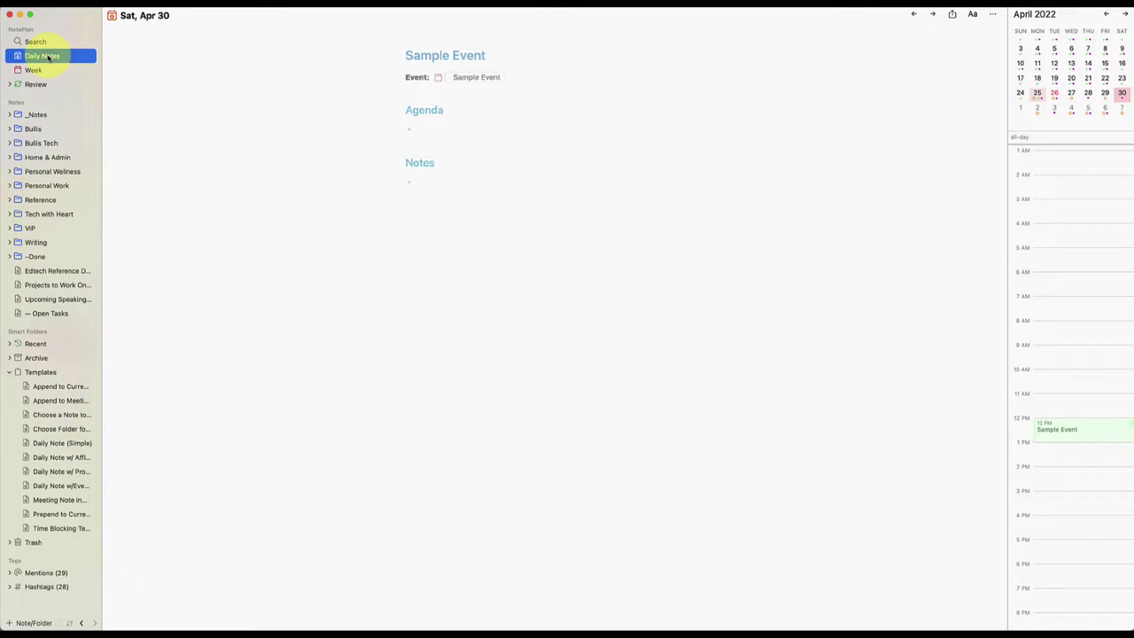
pyautogui.press('super+a')
pyautogui.press('BackSpace')
pyautogui.click(624, 51)
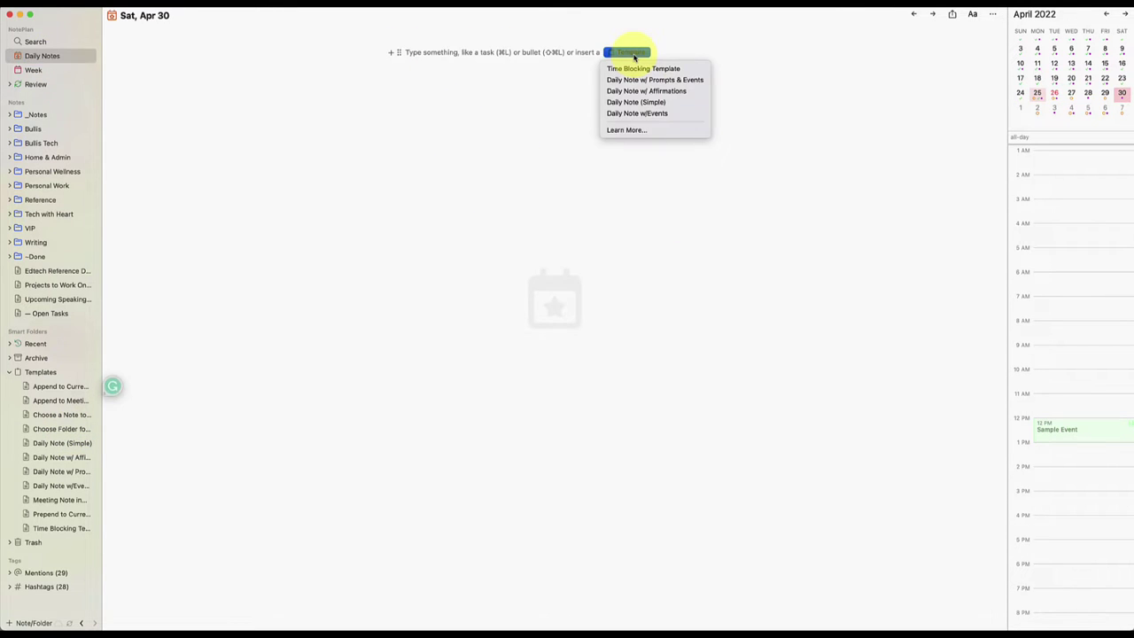
pyautogui.click(670, 113)
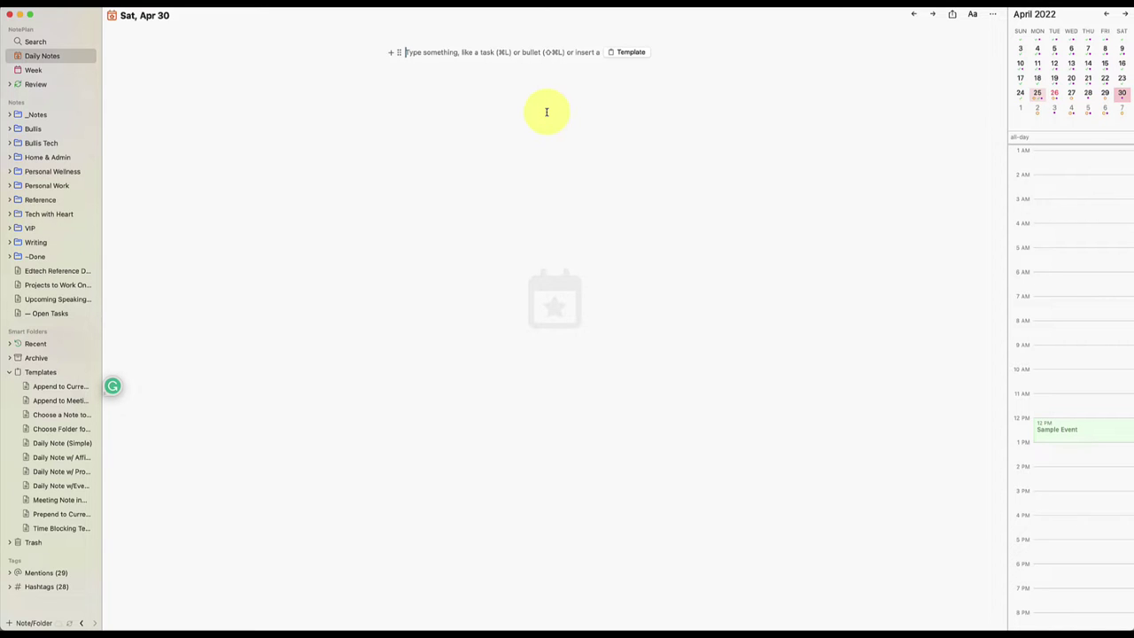
# Step: Open May 1, May 8 and May 15 as split panes, widen May 1, and hide the sidebar
pyautogui.keyDown('super'); pyautogui.click(1020, 110); pyautogui.keyUp('super')
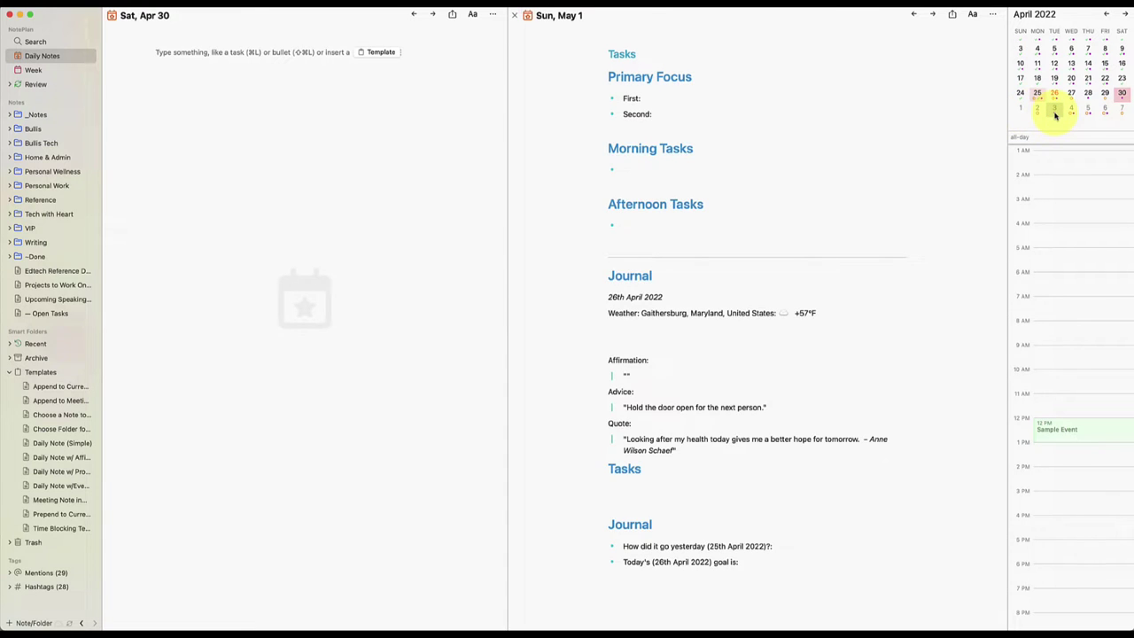
pyautogui.keyDown('super'); pyautogui.click(1020, 51); pyautogui.keyUp('super')
pyautogui.keyDown('super'); pyautogui.click(1019, 63); pyautogui.keyUp('super')
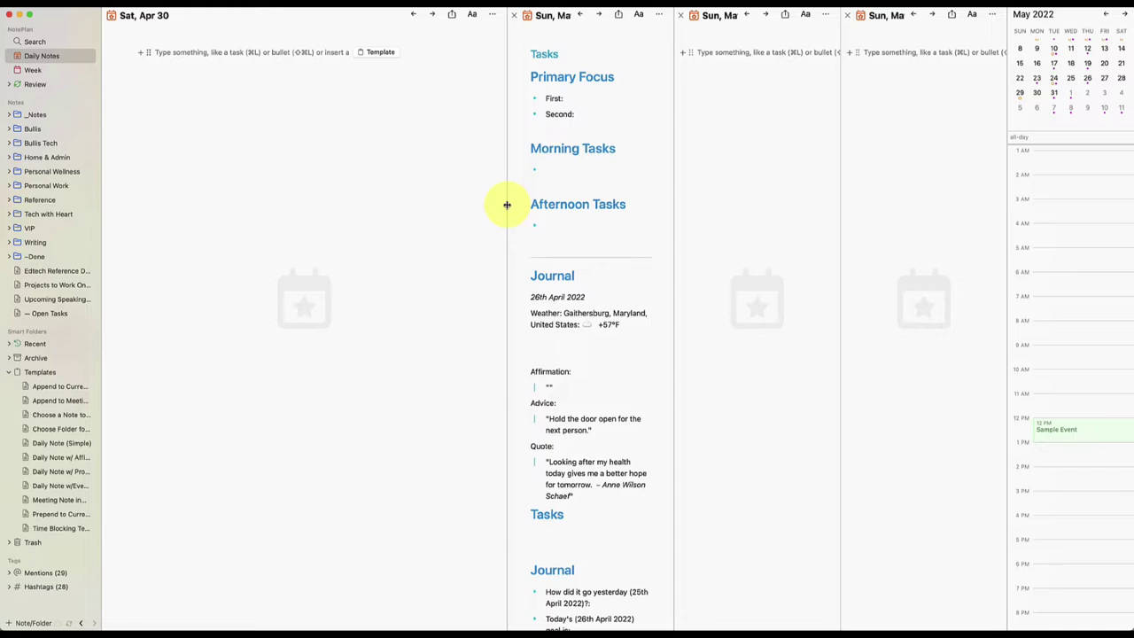
pyautogui.moveTo(507, 205); pyautogui.dragTo(312, 192)
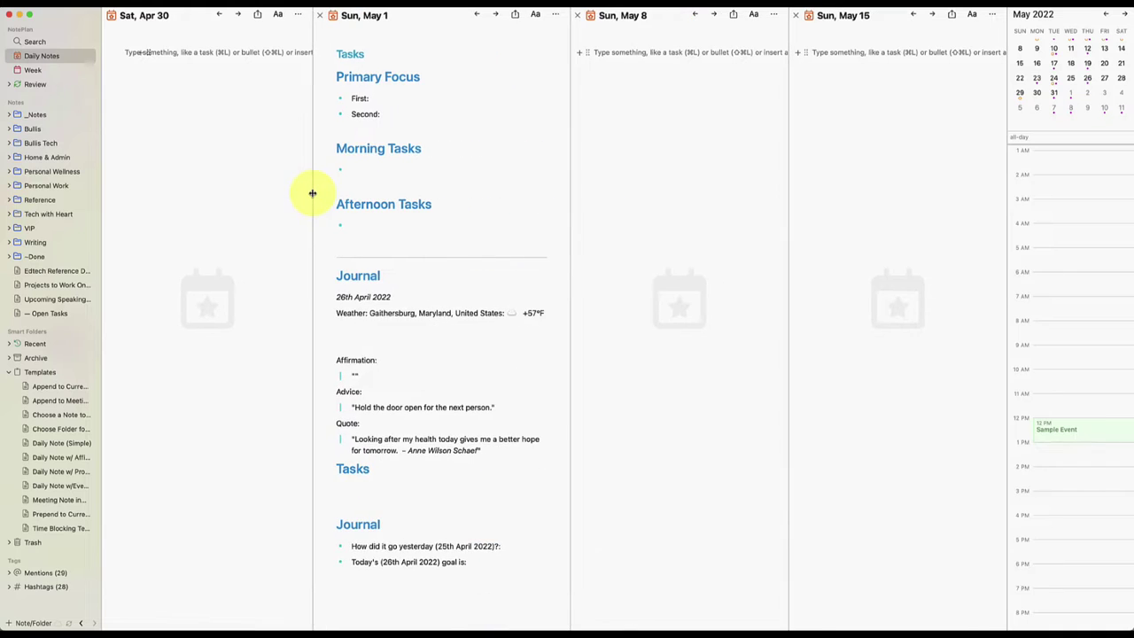
pyautogui.click(103, 316)
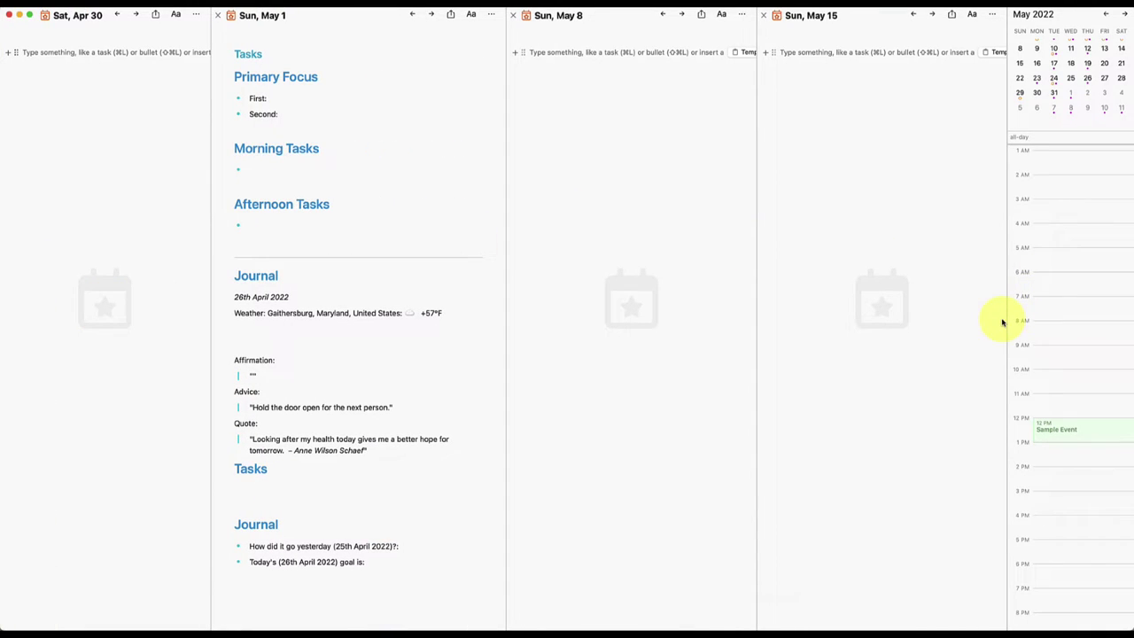
# Step: Move the Tasks and Primary Focus block from May 1 into the May 8 note
pyautogui.click(772, 159)
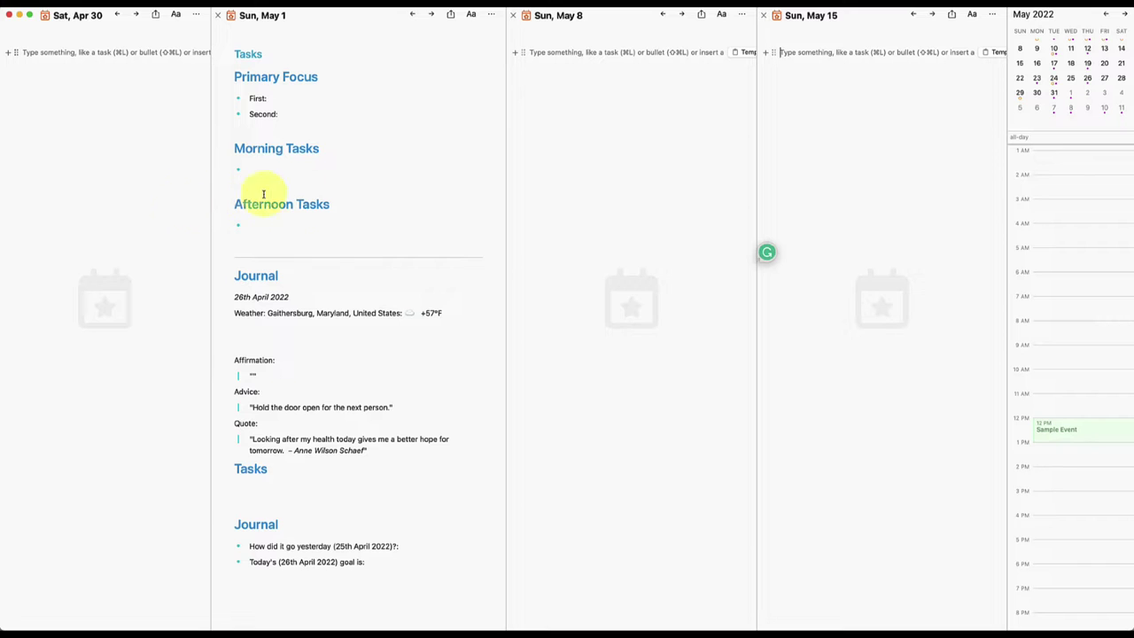
pyautogui.click(359, 183)
pyautogui.click(646, 168)
pyautogui.moveTo(287, 117); pyautogui.dragTo(561, 76)
# Step: Move the Afternoon Tasks section into Apr 30, and step the third pane to May 9 and back
pyautogui.moveTo(298, 157); pyautogui.dragTo(34, 98)
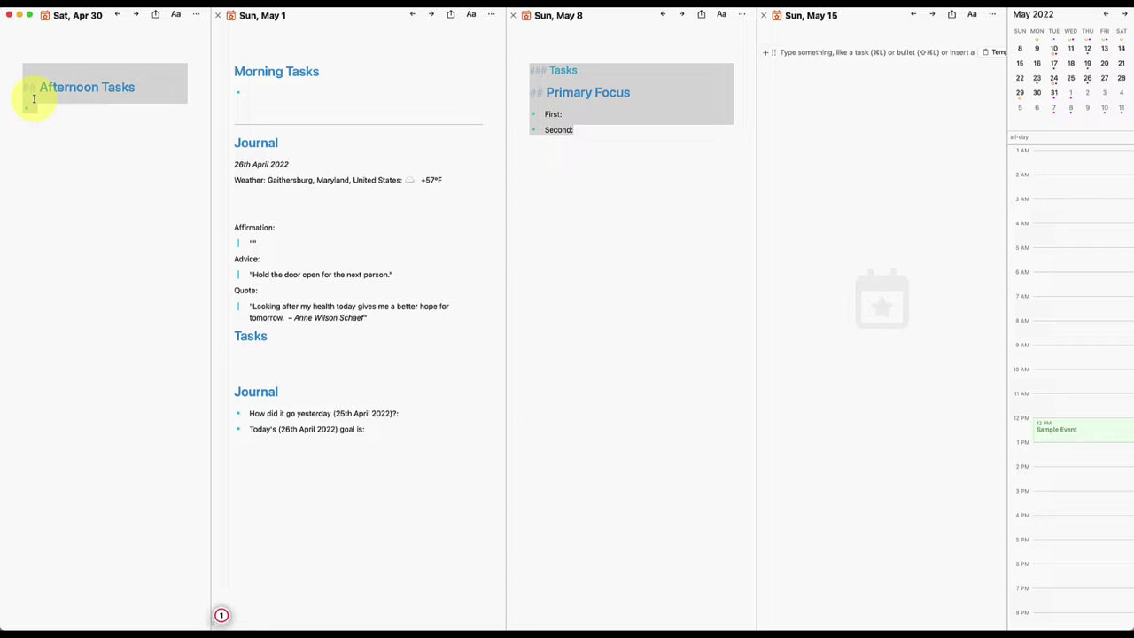
pyautogui.click(84, 134)
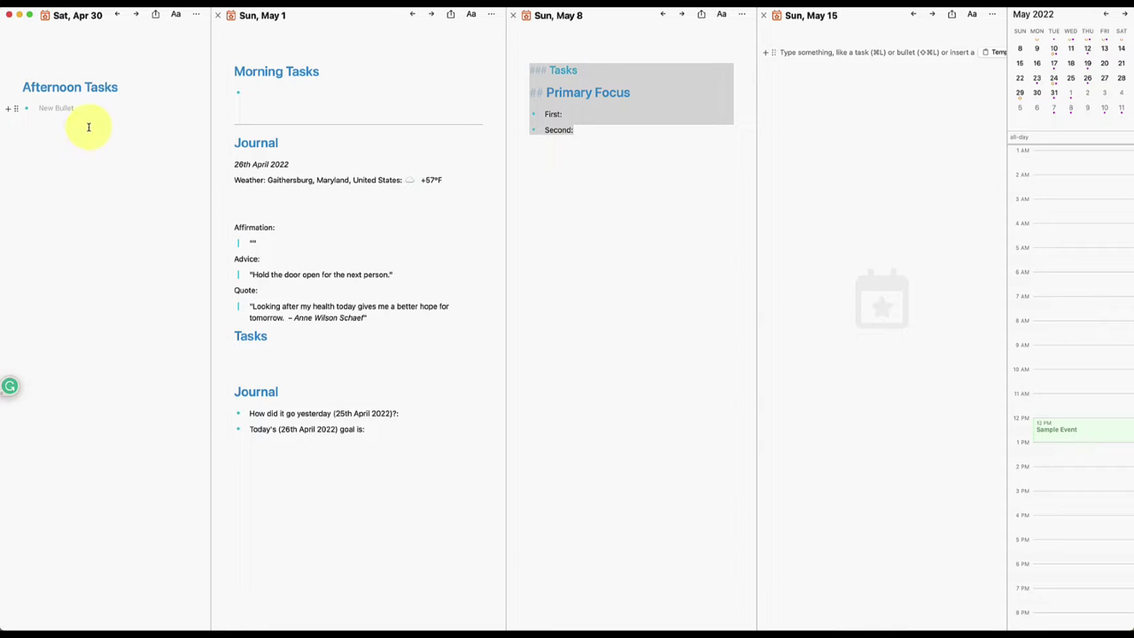
pyautogui.click(131, 62)
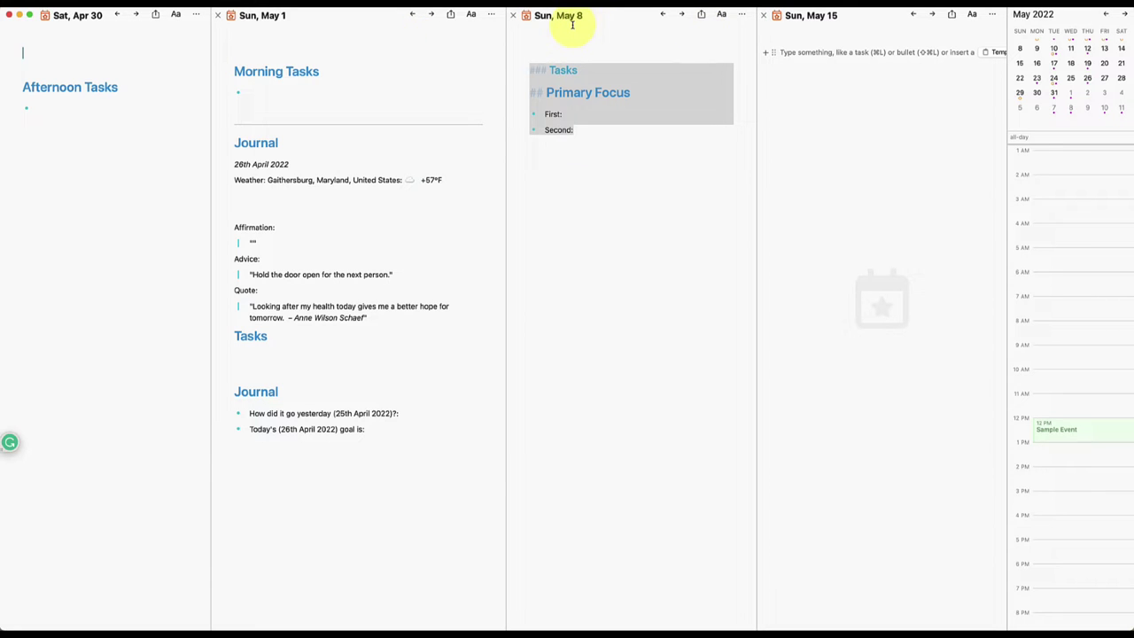
pyautogui.click(681, 15)
pyautogui.click(663, 15)
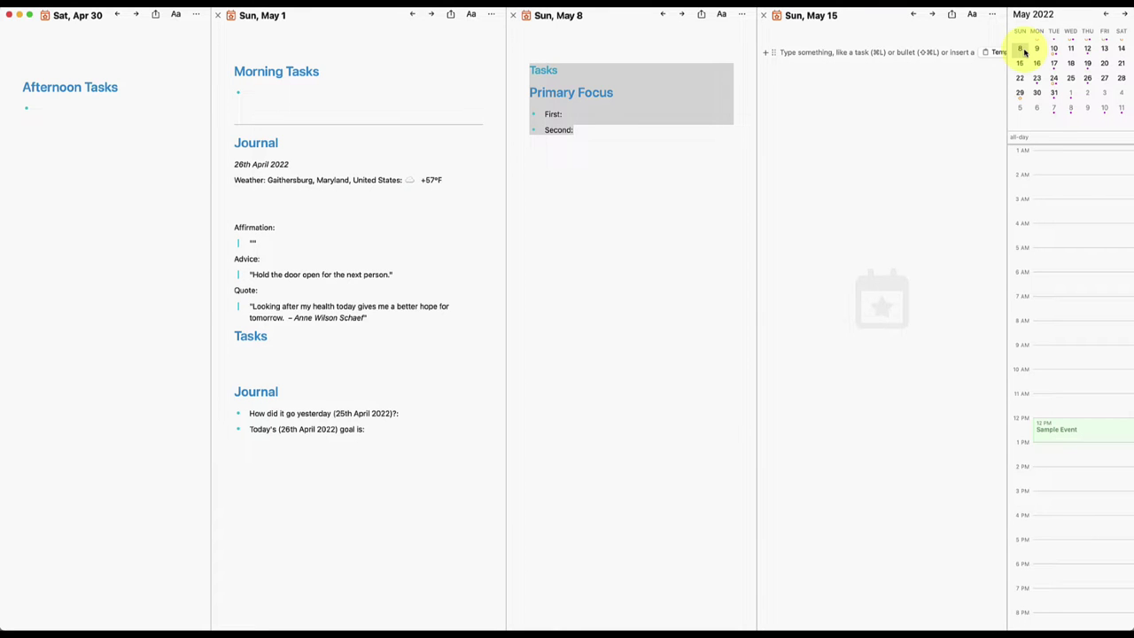
# Step: Open a second view of the May 8 note, widen it, and detach it into its own window
pyautogui.click(1023, 51)
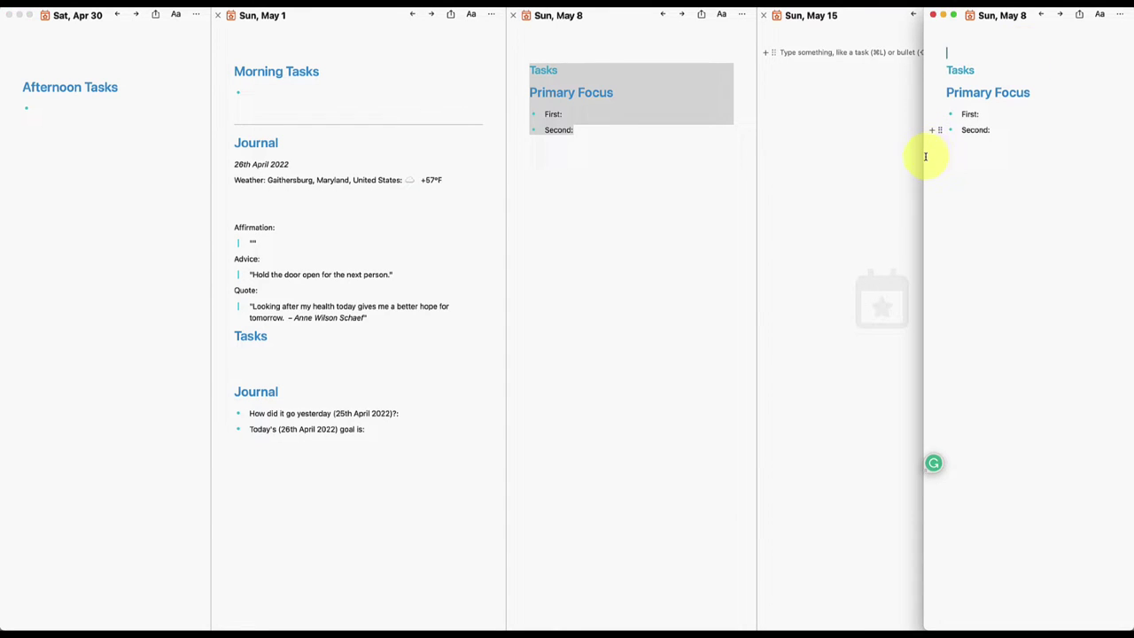
pyautogui.moveTo(923, 160); pyautogui.dragTo(443, 101)
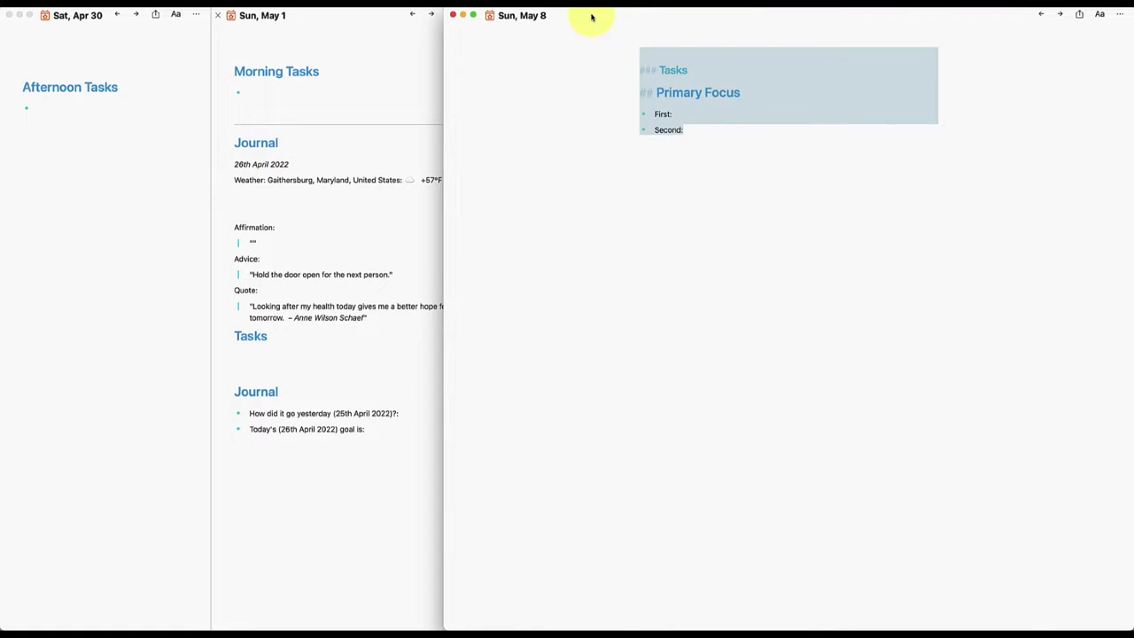
pyautogui.moveTo(592, 17); pyautogui.dragTo(375, 17)
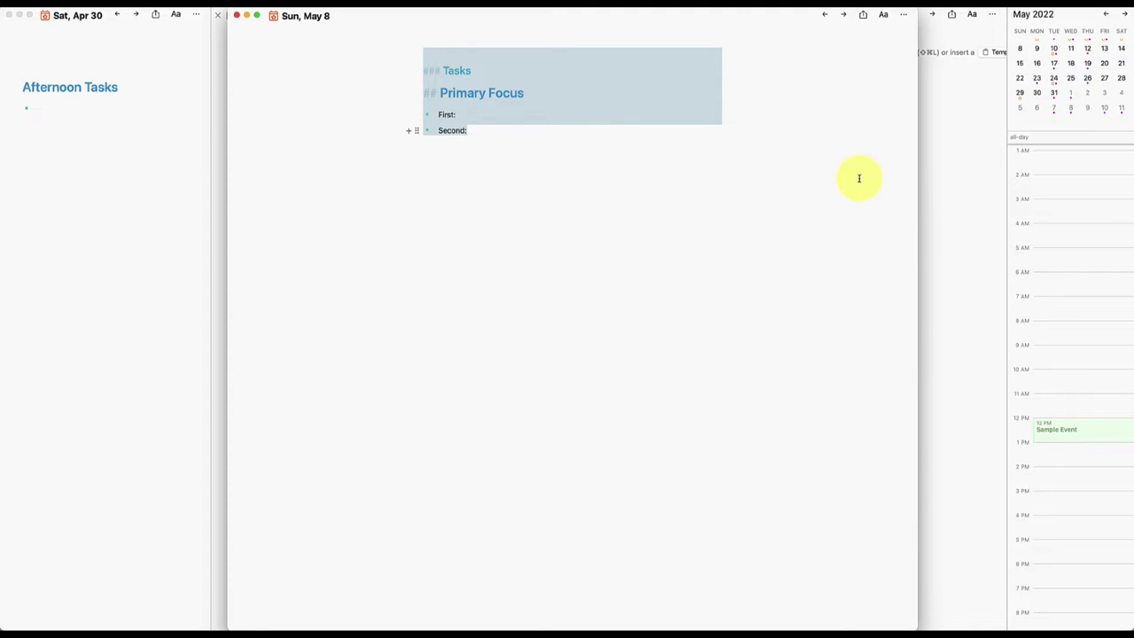
# Step: Make the May 8 window full screen, then return to the four-pane daily notes view
pyautogui.click(236, 154)
pyautogui.press('super+ctrl+f')
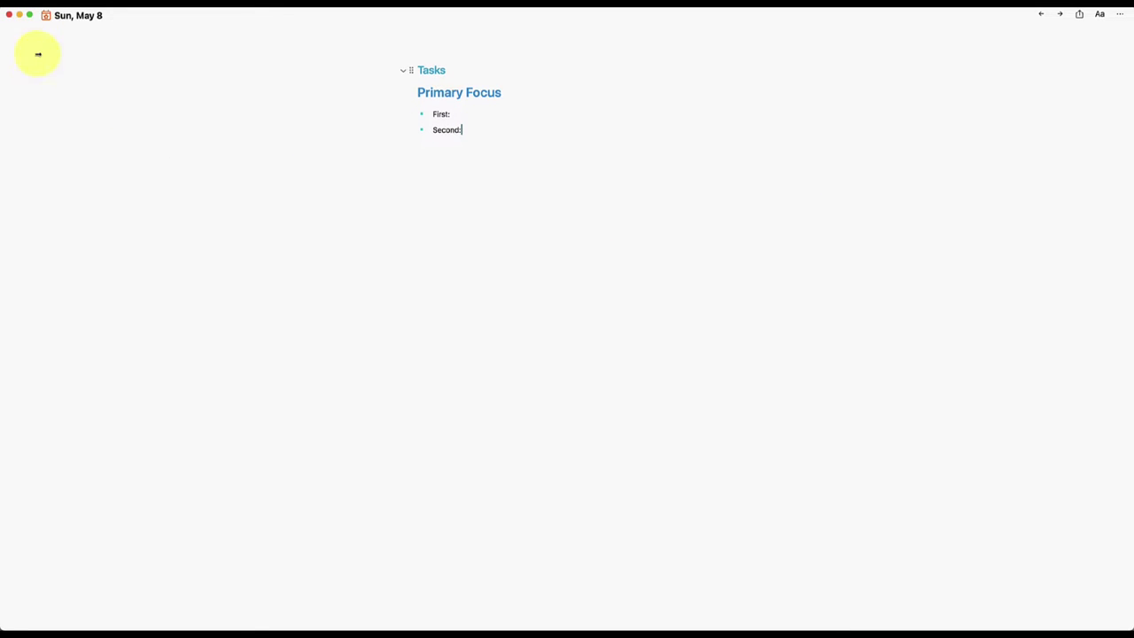
pyautogui.click(10, 15)
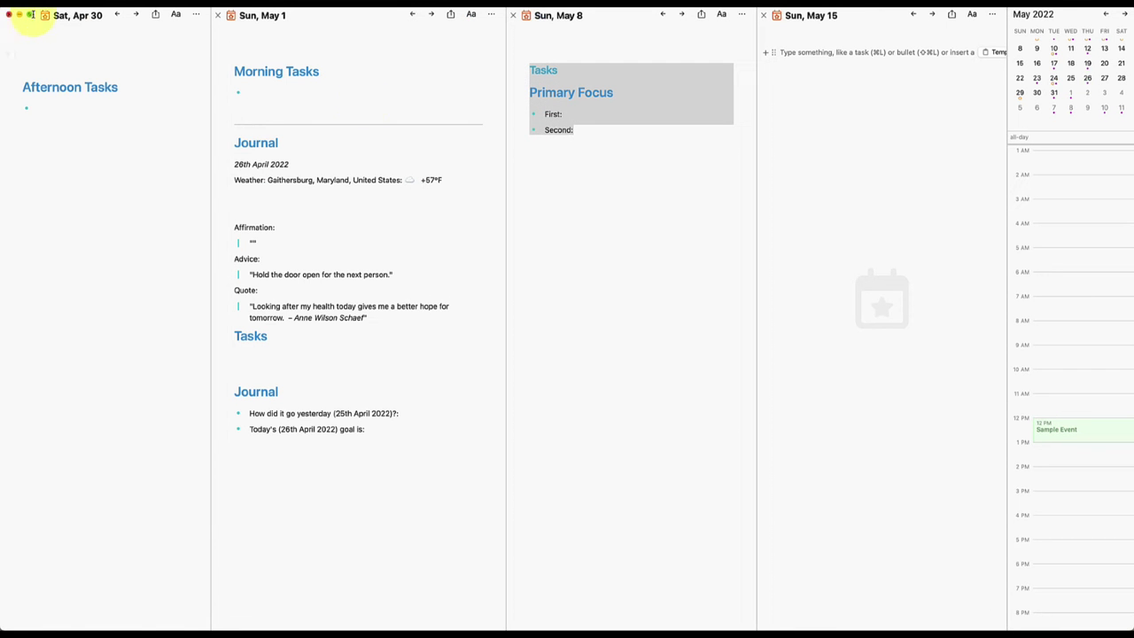